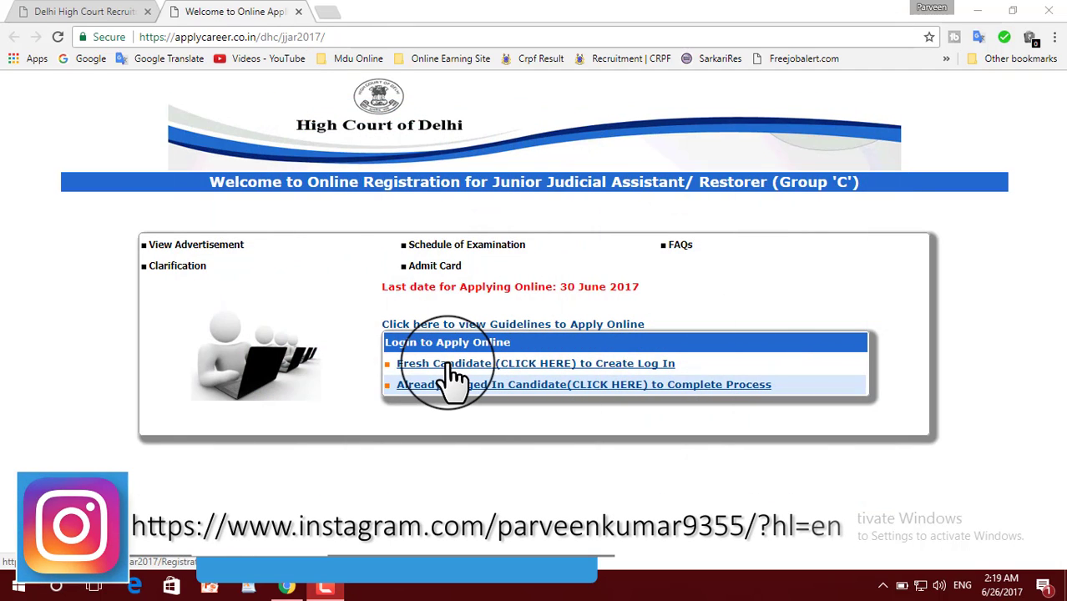
# Start a fresh-candidate registration and enter a gmail.com e-mail address and its confirmation.
pyautogui.click(516, 368)
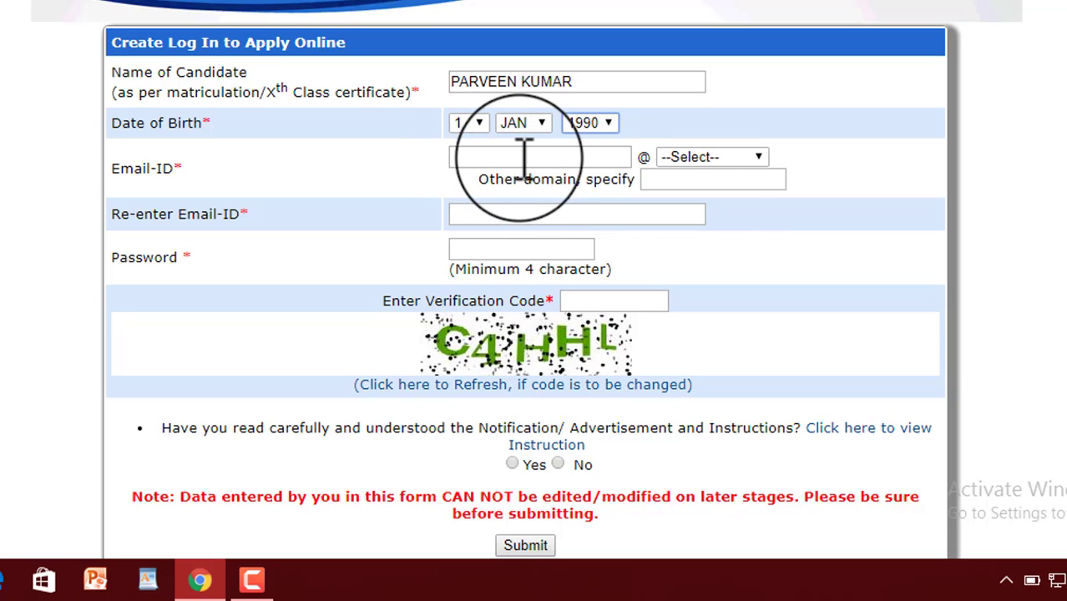
pyautogui.click(708, 159)
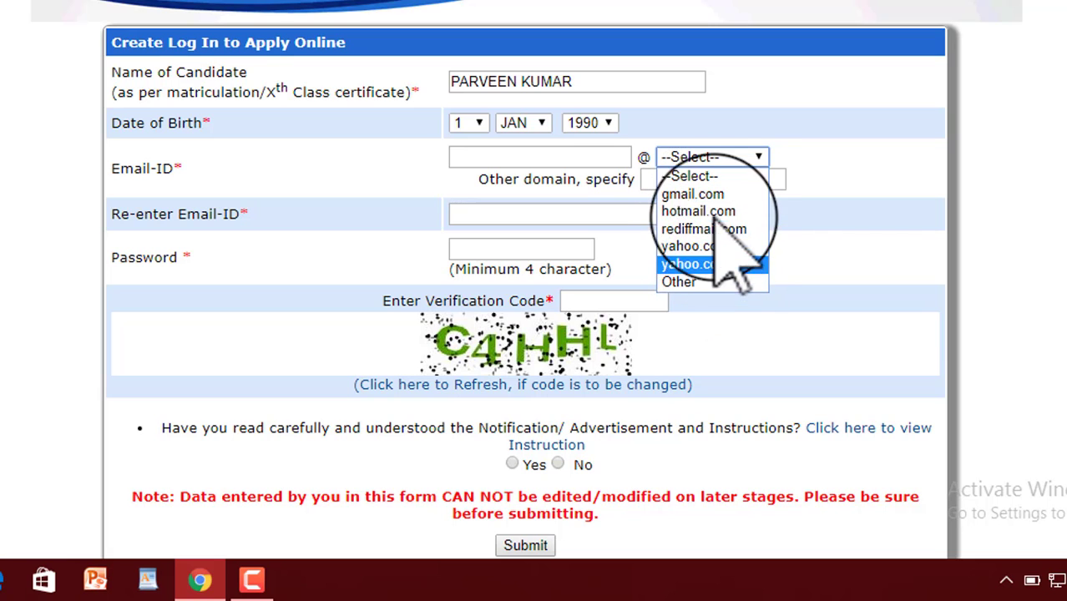
pyautogui.click(700, 194)
pyautogui.click(590, 157)
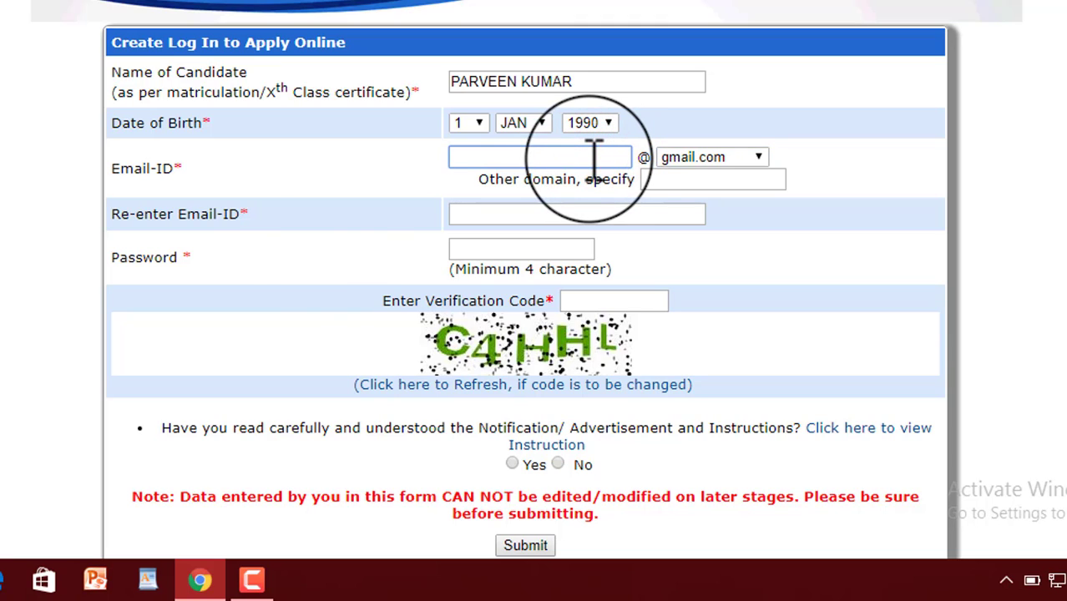
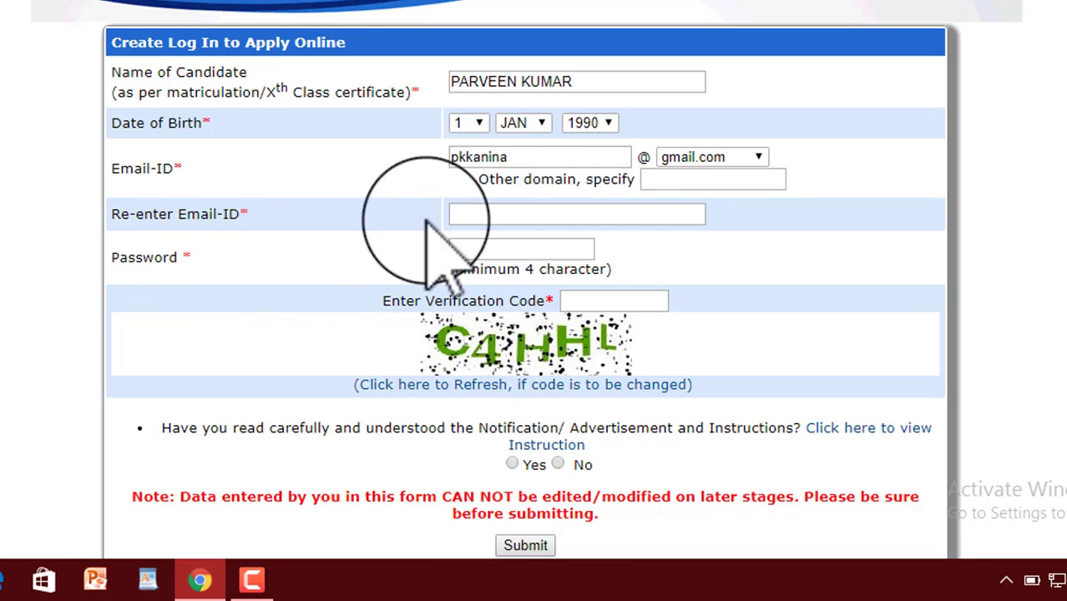
pyautogui.click(580, 213)
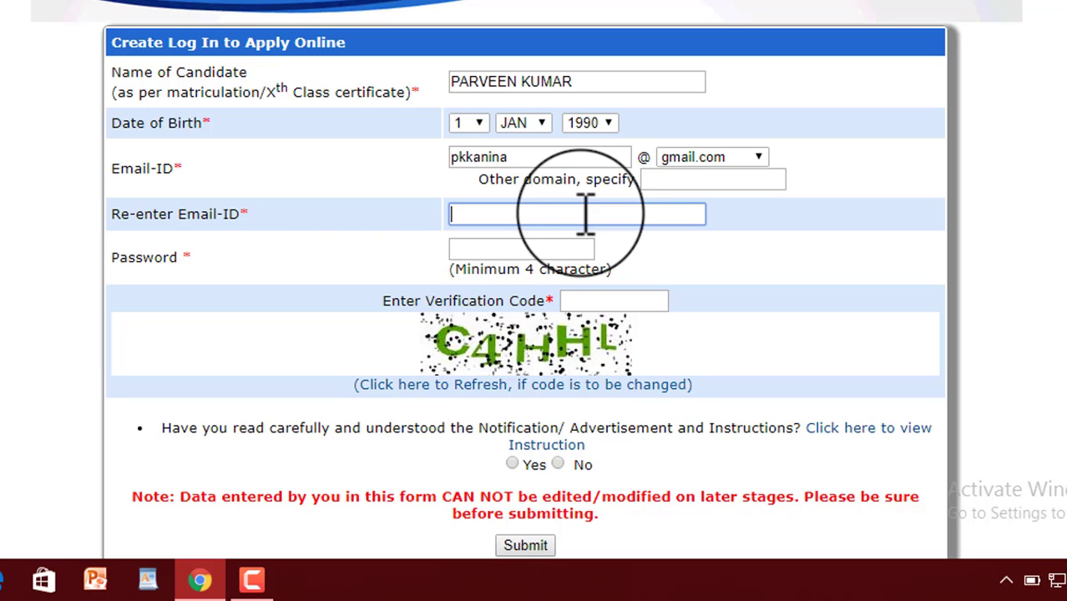
pyautogui.press('Down')
pyautogui.press('Return')
pyautogui.click(334, 201)
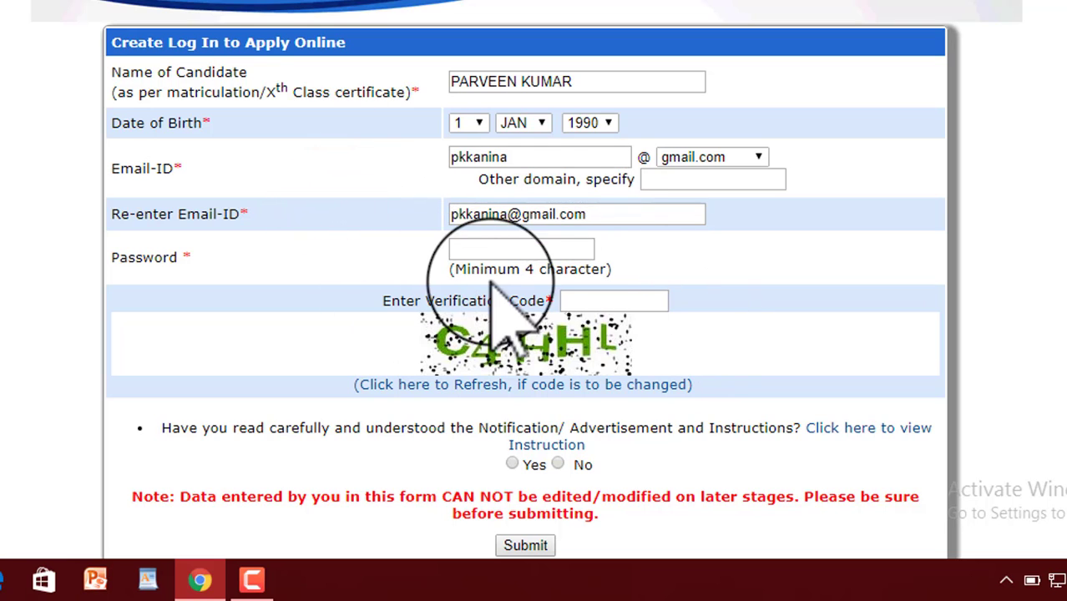
# Enter the account password and verification code, and answer Yes to having read the instructions.
pyautogui.click(499, 247)
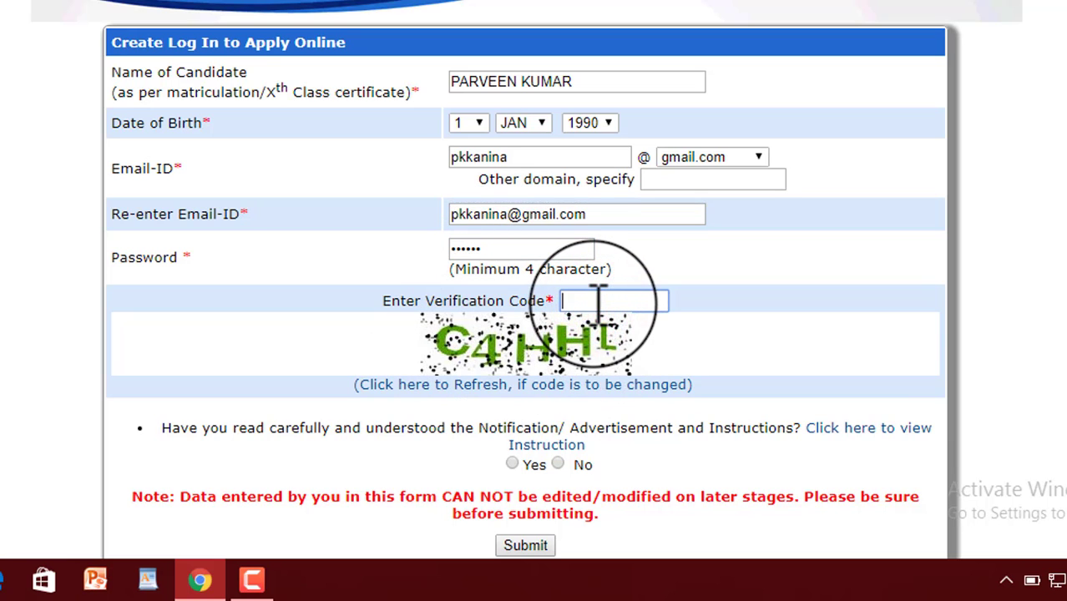
pyautogui.write('C4HHL')
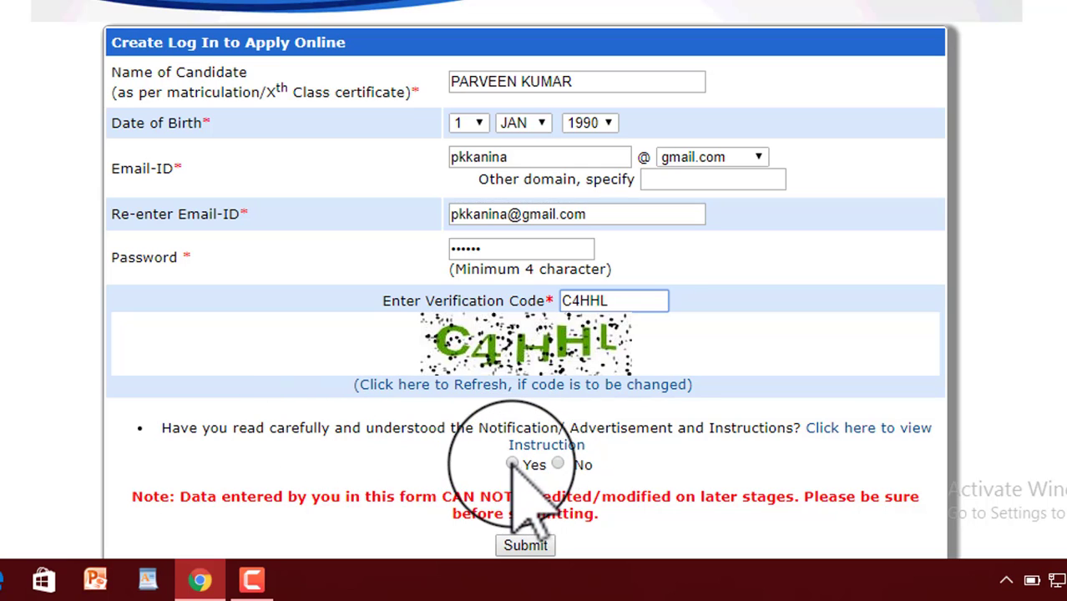
pyautogui.click(512, 464)
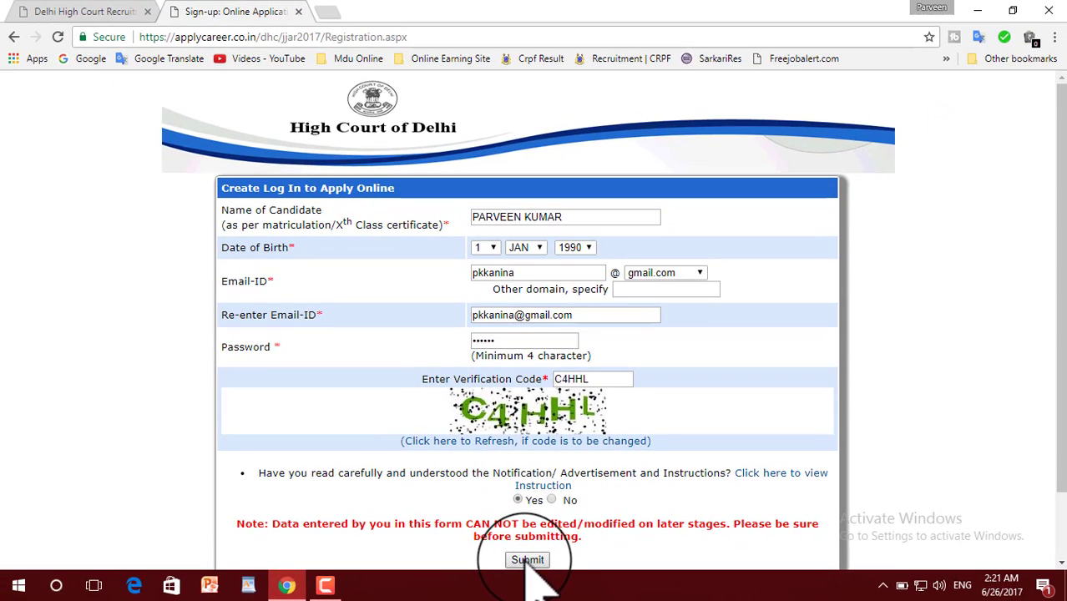
# Submit the registration and proceed to login to reach the Junior Judicial Assistant Application Form.
pyautogui.click(528, 560)
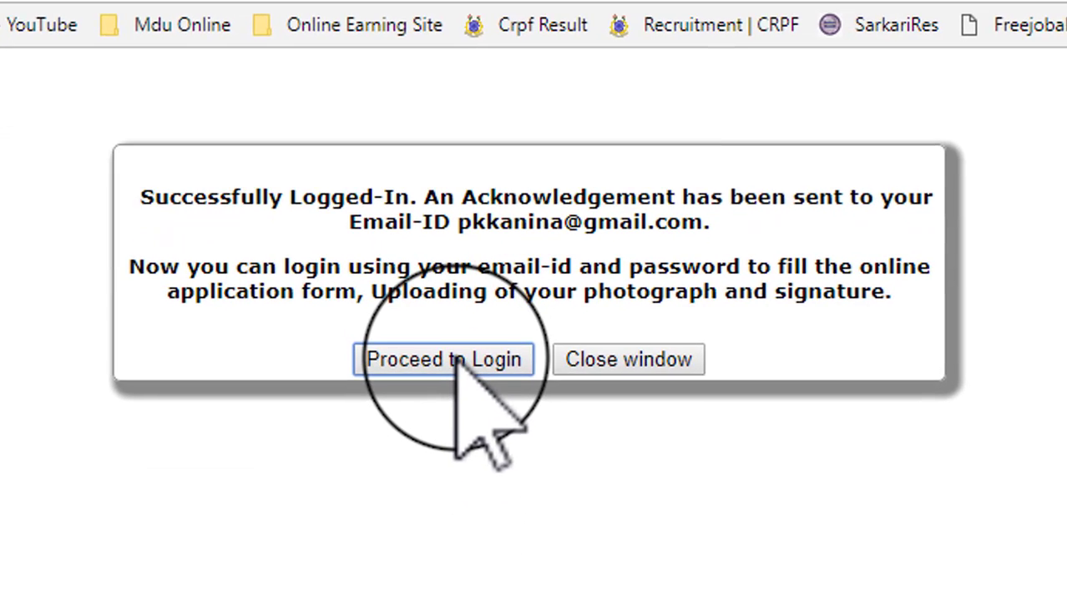
pyautogui.click(459, 451)
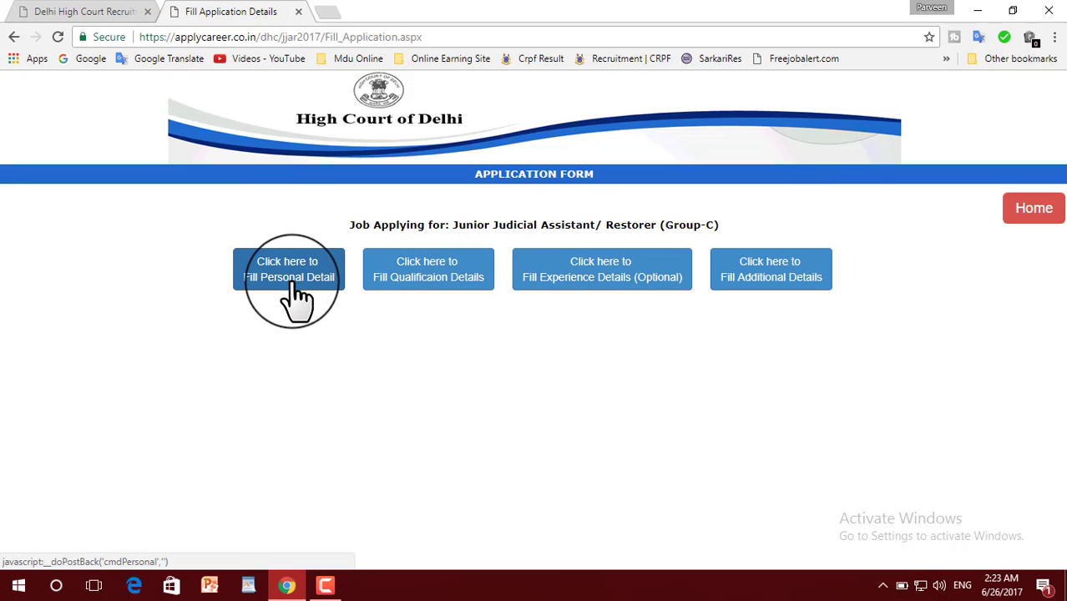
# Choose Delhi as the examination centre and Mr. as the title.
pyautogui.scroll(-3, 426, 301)
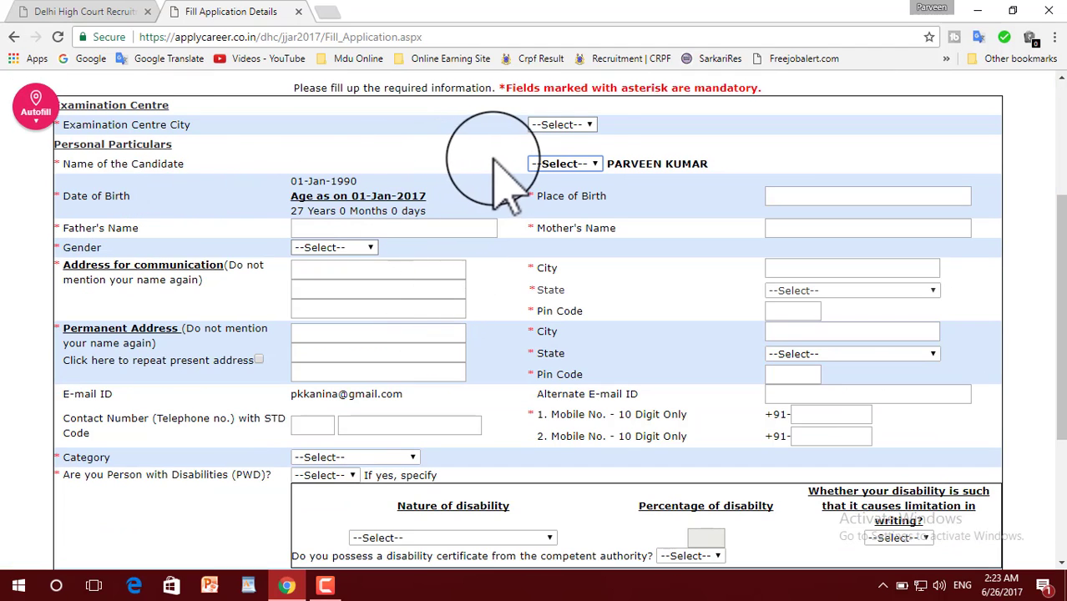
pyautogui.click(582, 125)
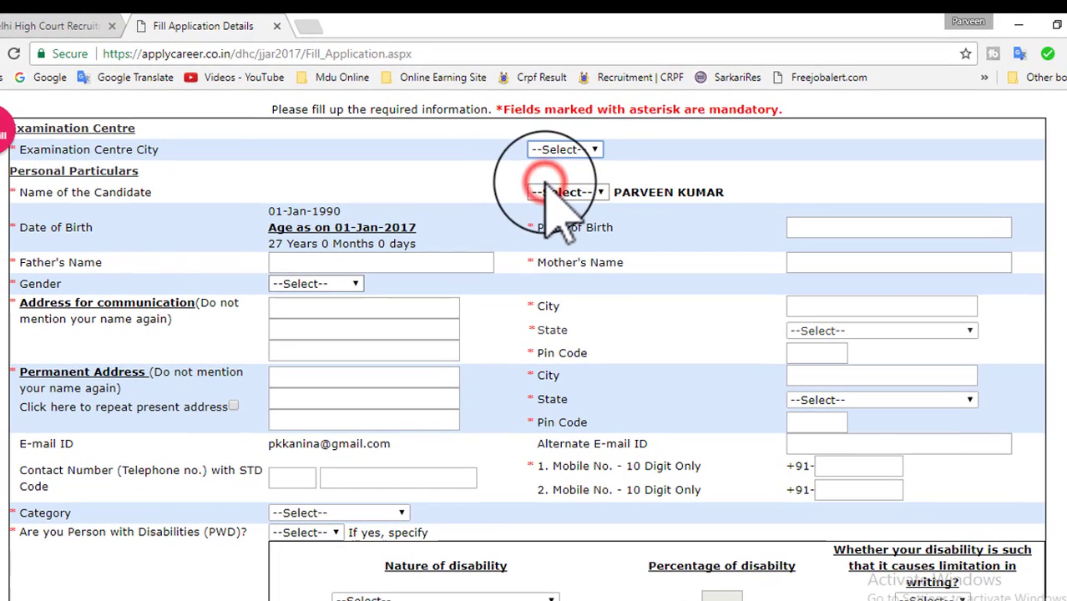
pyautogui.click(546, 179)
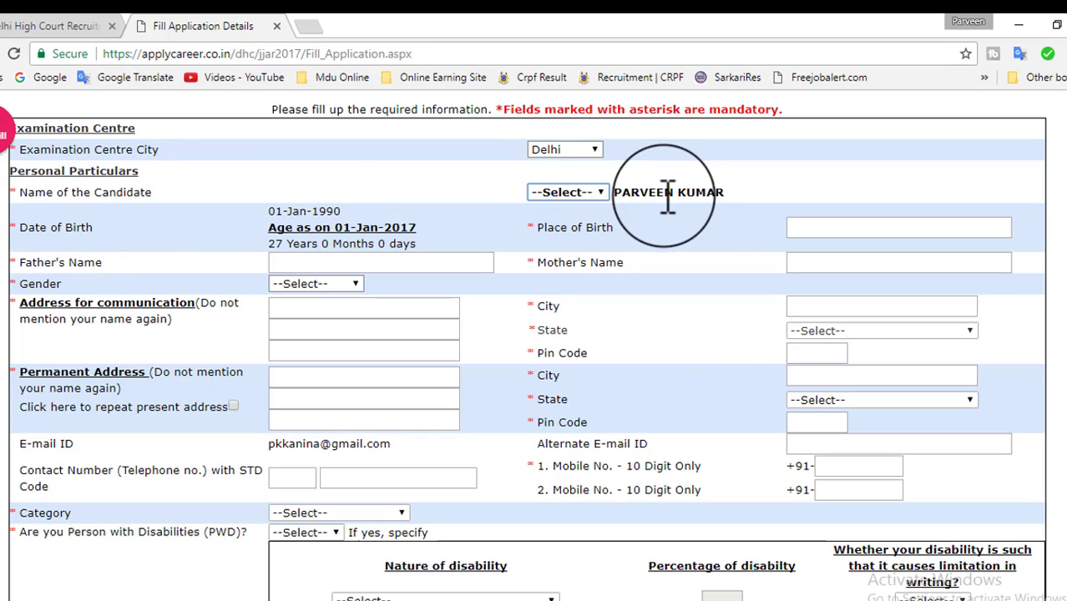
pyautogui.click(581, 190)
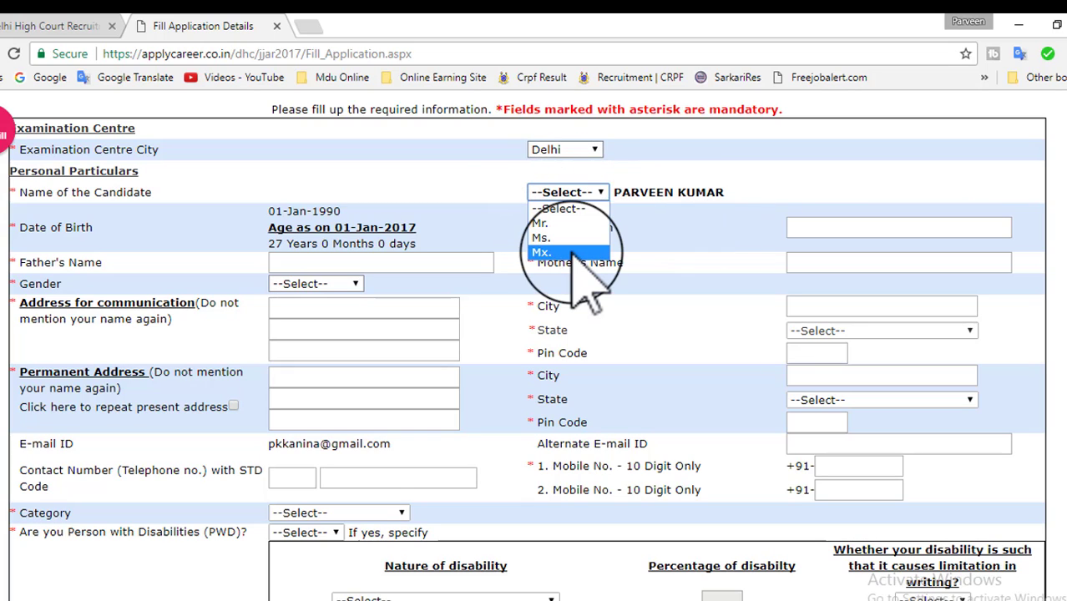
pyautogui.click(576, 223)
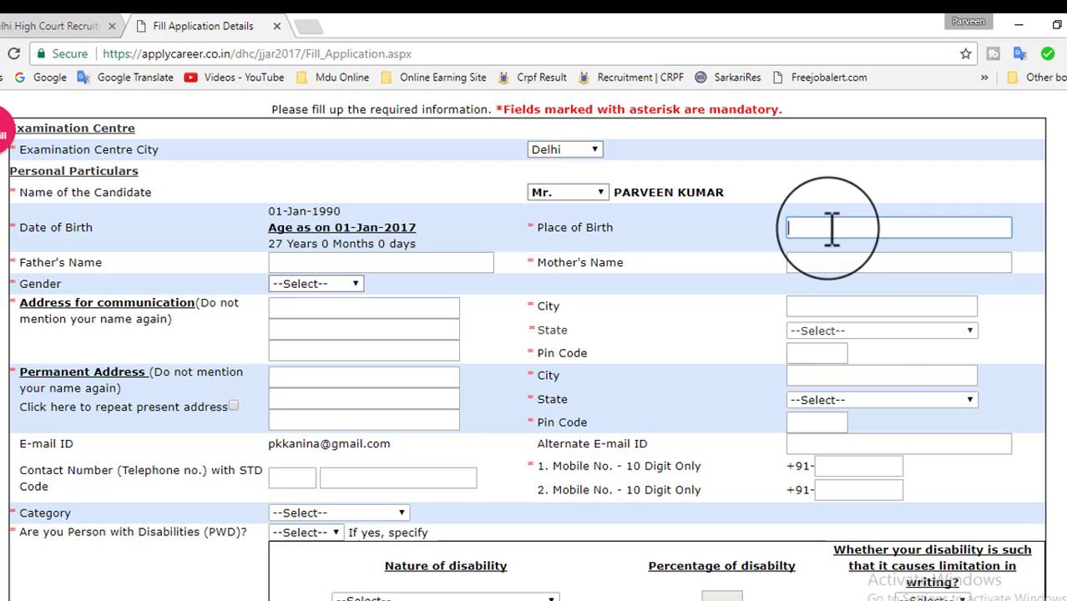
# Enter the place of birth, father's and mother's names, and set gender to Male.
pyautogui.write('NIMOTH')
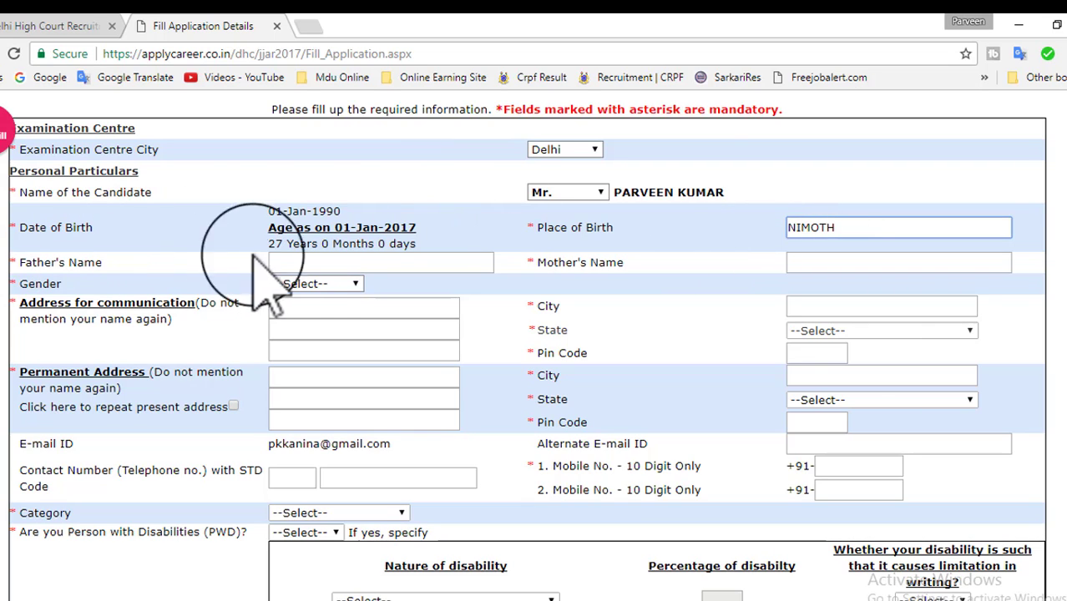
pyautogui.click(343, 265)
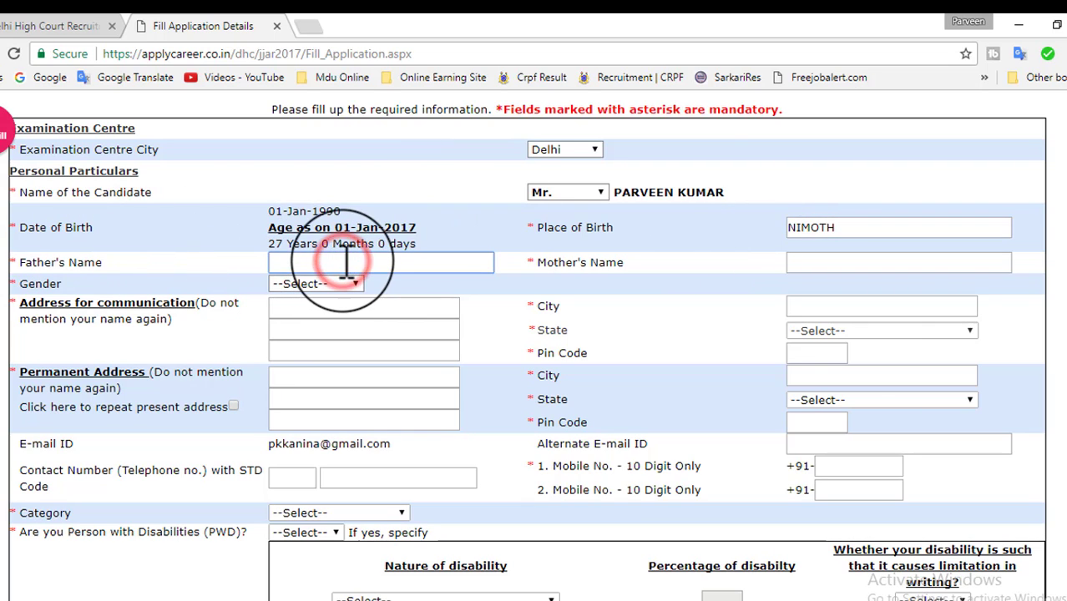
pyautogui.press('Tab')
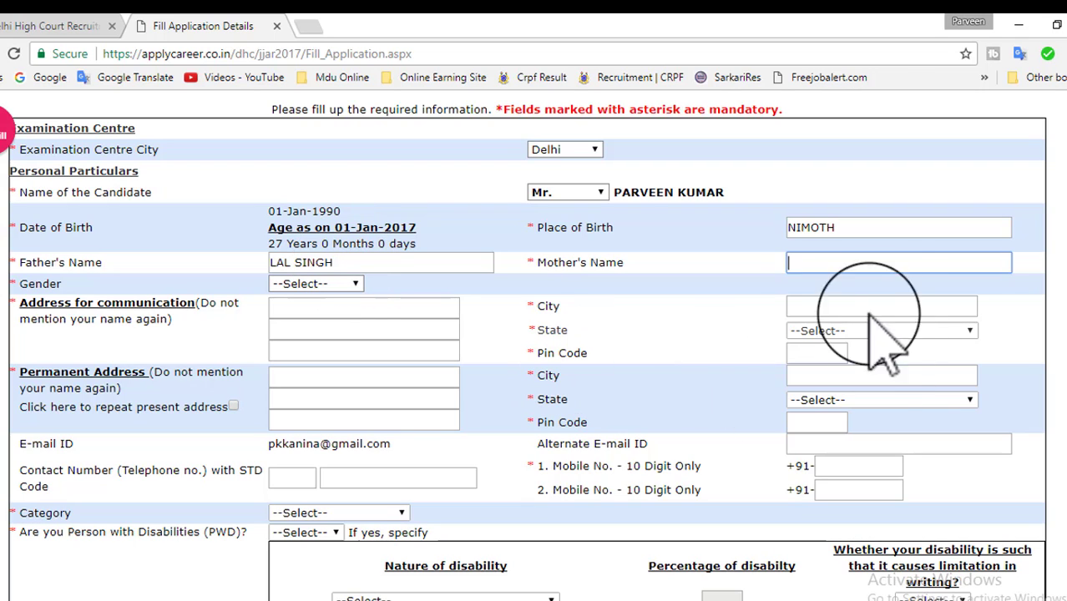
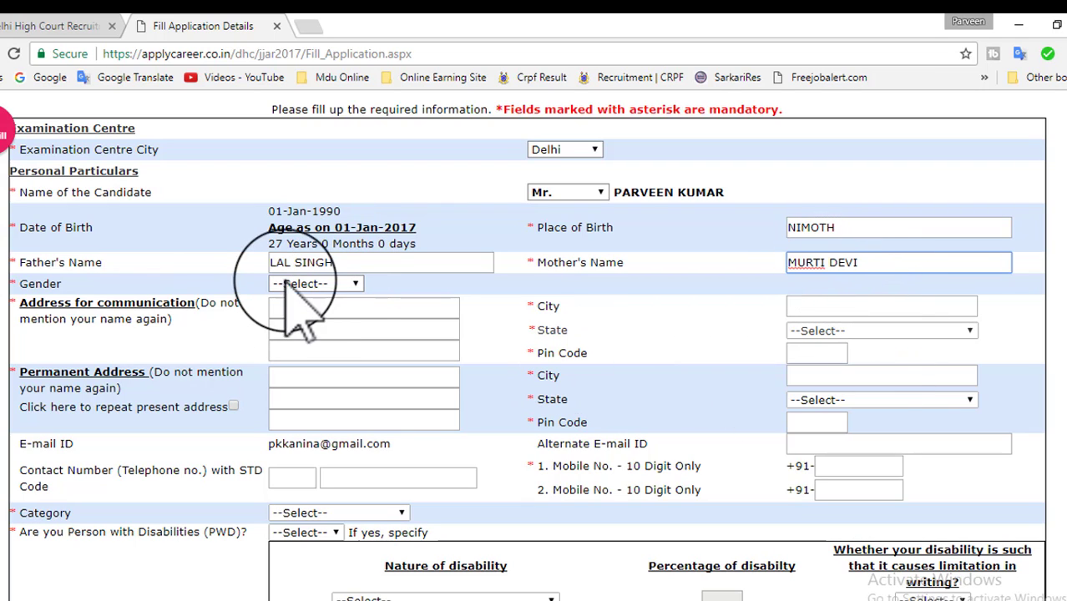
pyautogui.click(307, 284)
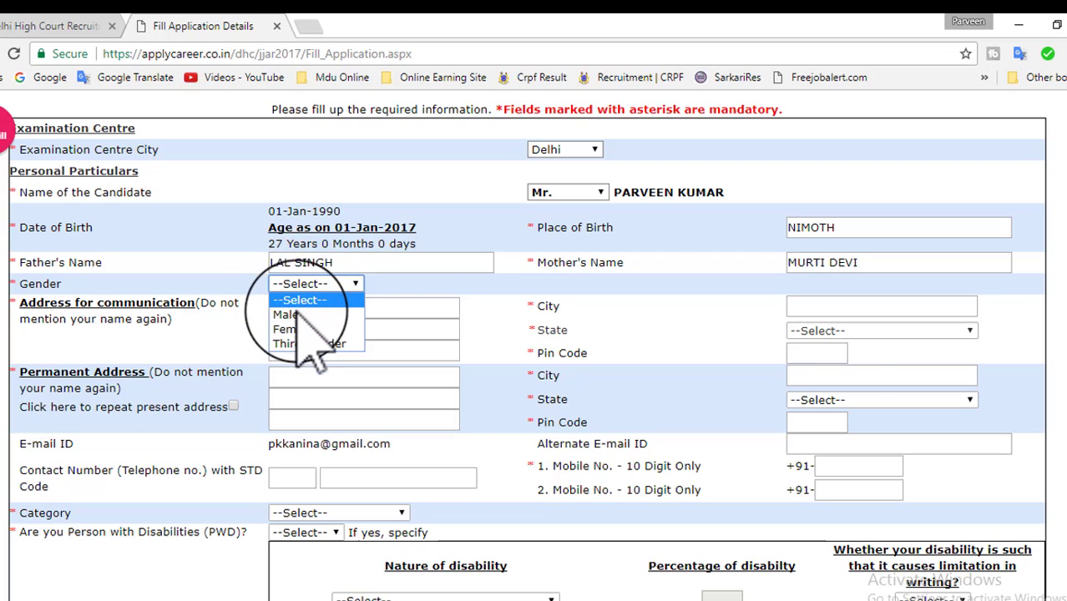
pyautogui.click(294, 315)
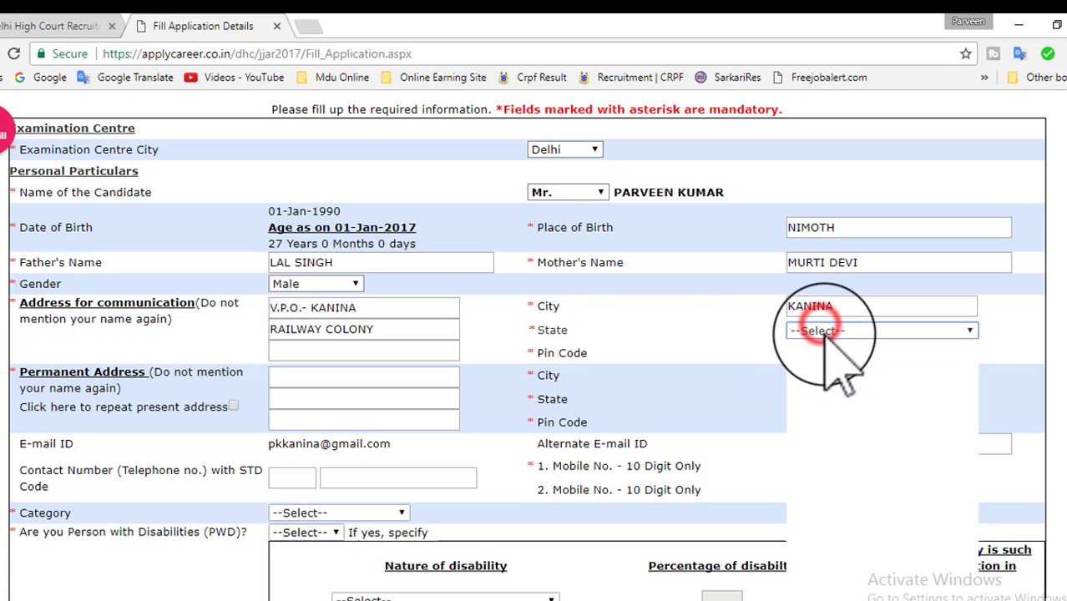
# Set the communication address state to Haryana and enter its pin code.
pyautogui.click(820, 331)
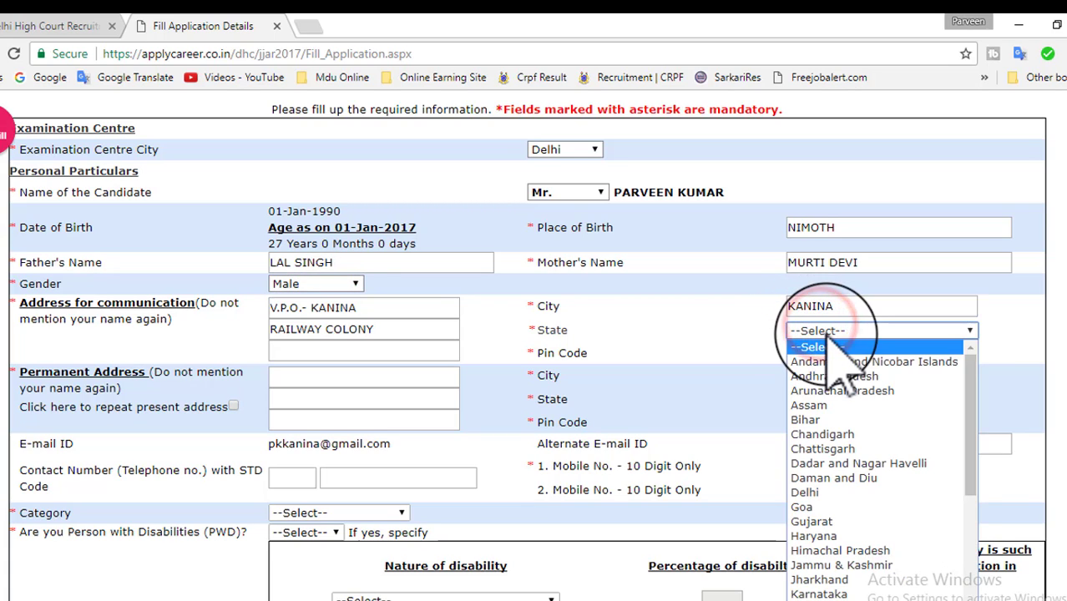
pyautogui.click(823, 538)
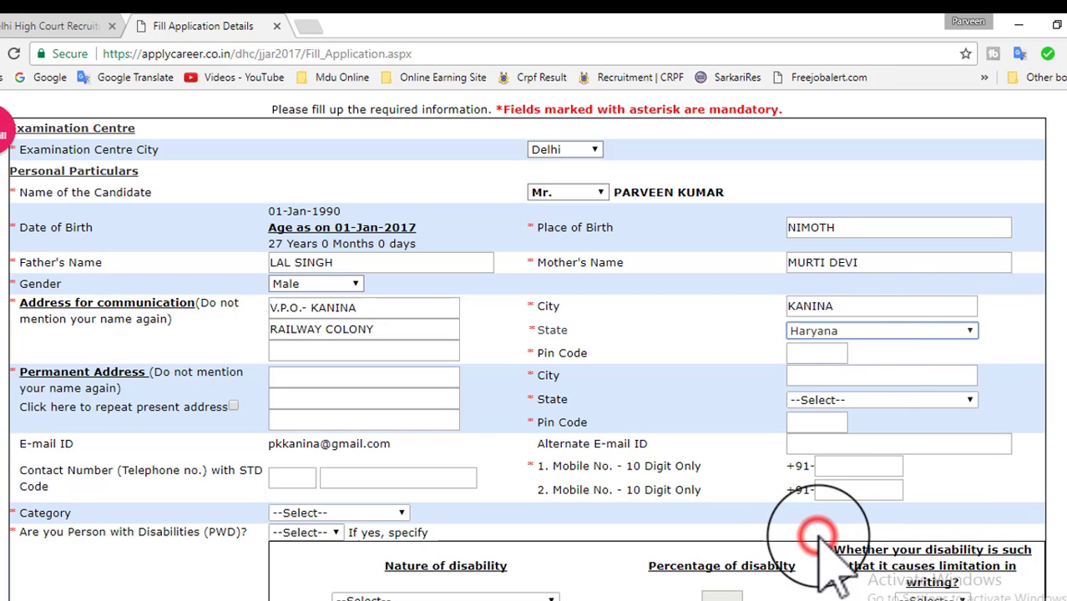
pyautogui.click(816, 354)
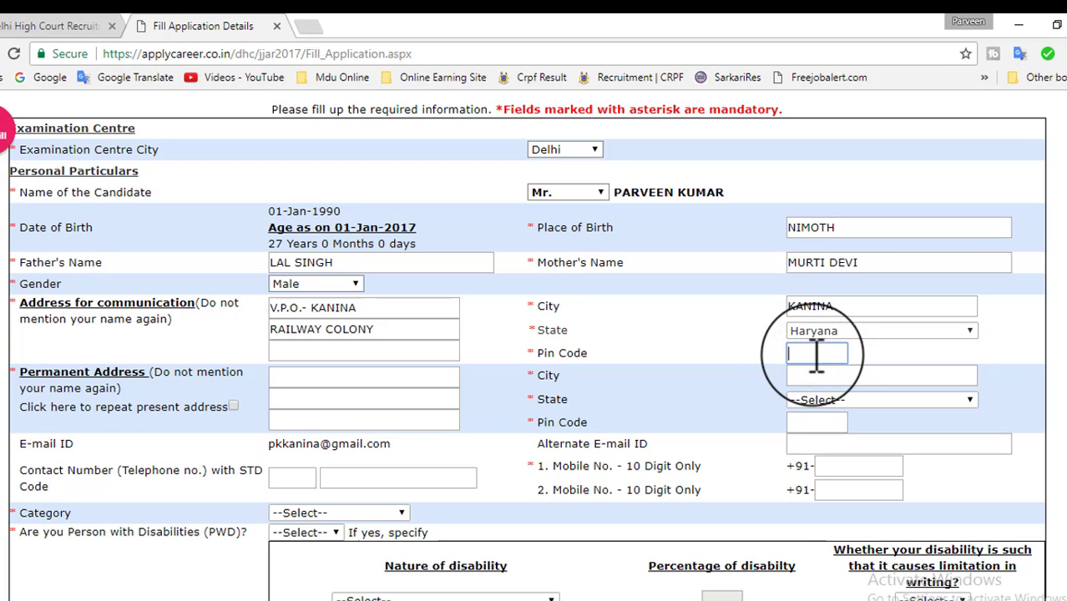
pyautogui.write('123027')
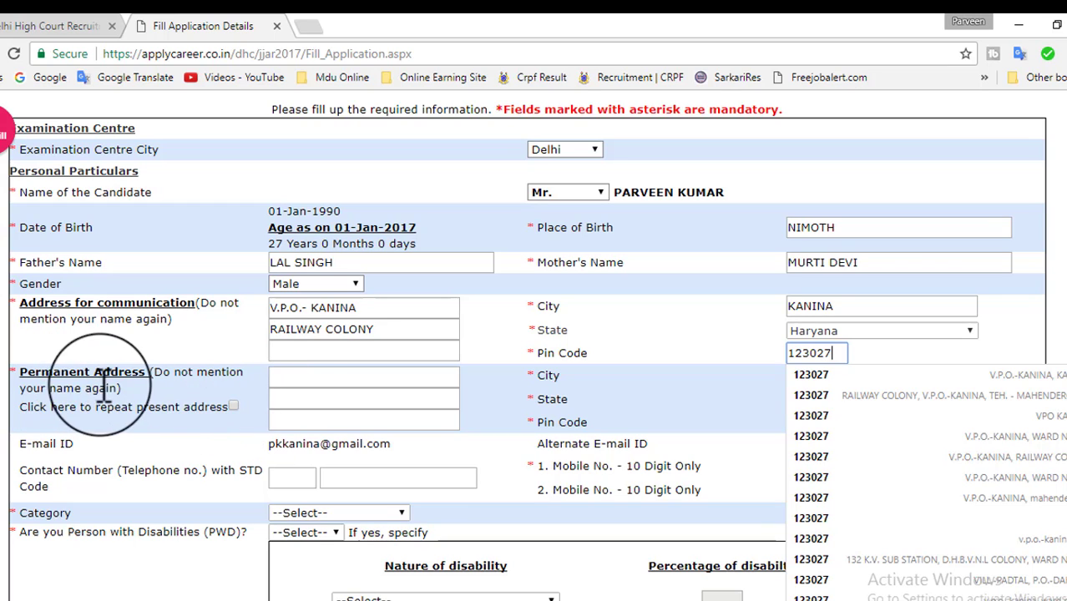
# Fill the permanent address from a saved browser autofill suggestion.
pyautogui.click(309, 380)
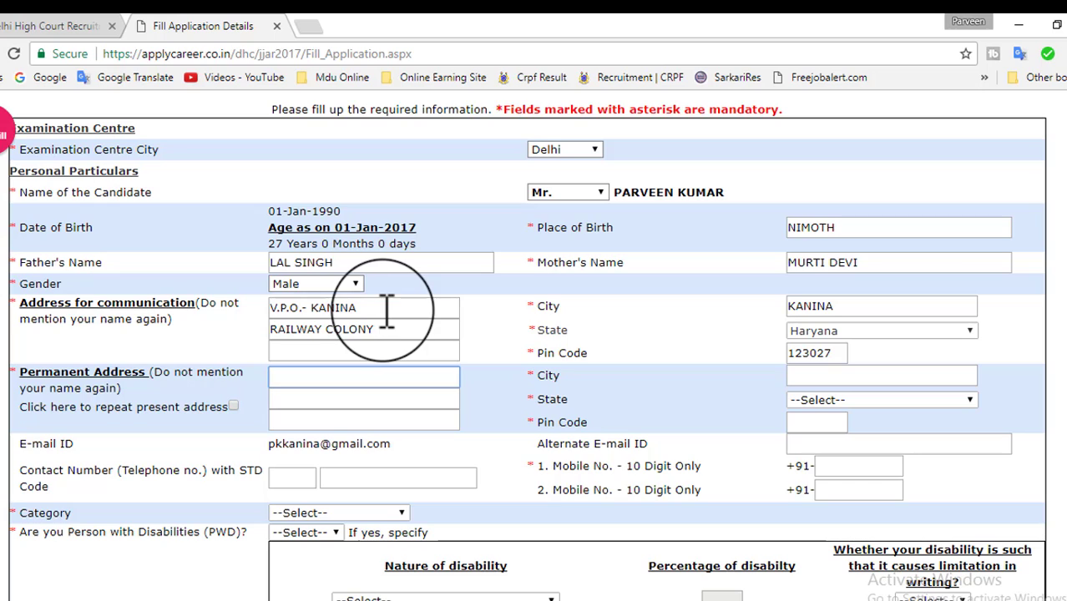
pyautogui.click(352, 377)
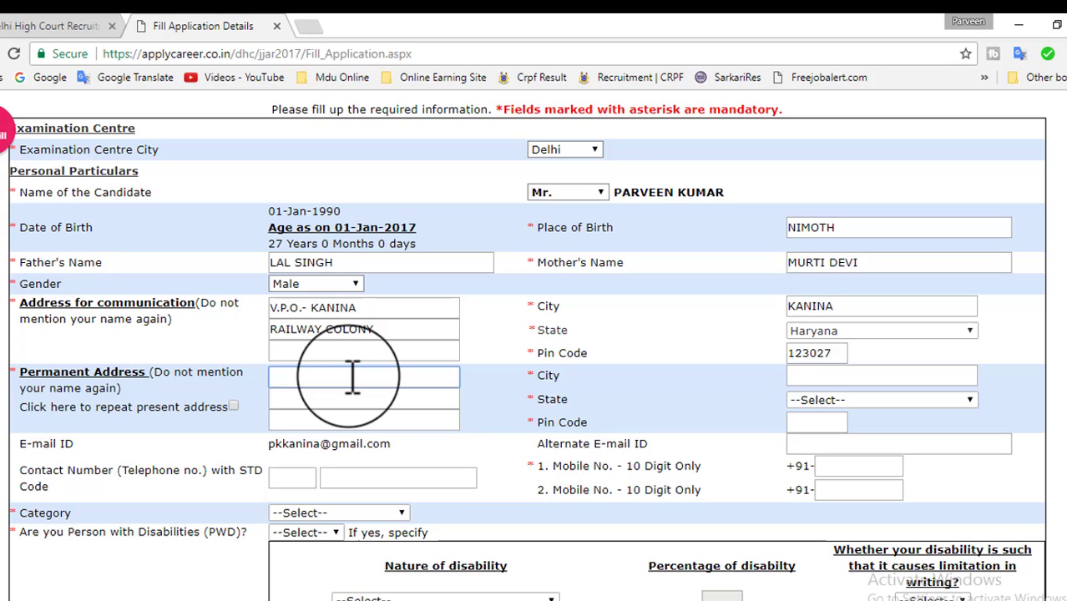
pyautogui.click(353, 377)
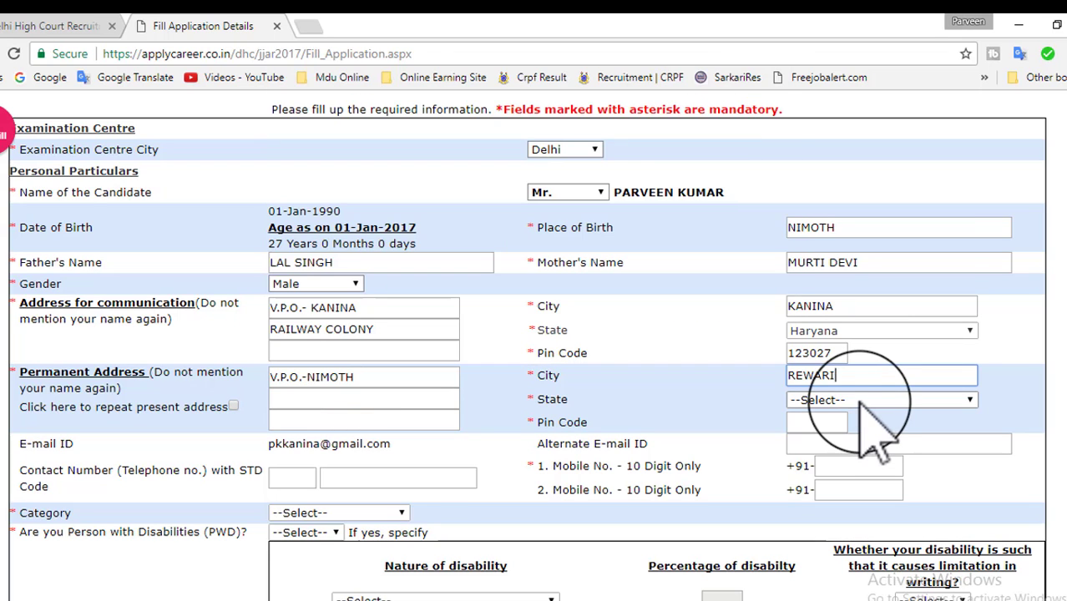
pyautogui.click(862, 404)
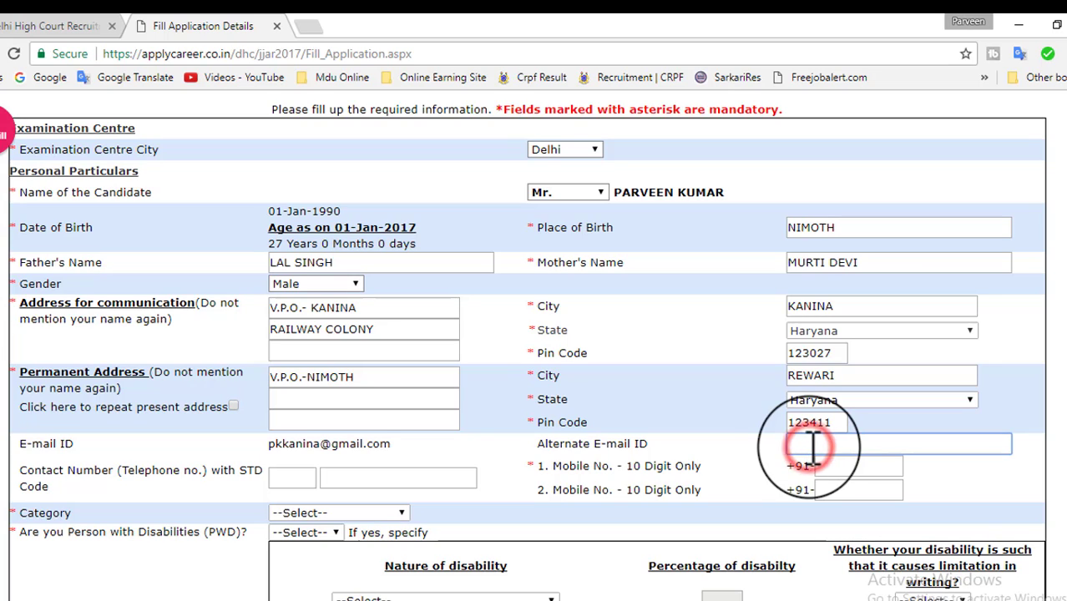
# Paste in the alternate e-mail and enter both mobile numbers, the second from a saved entry.
pyautogui.click(813, 448)
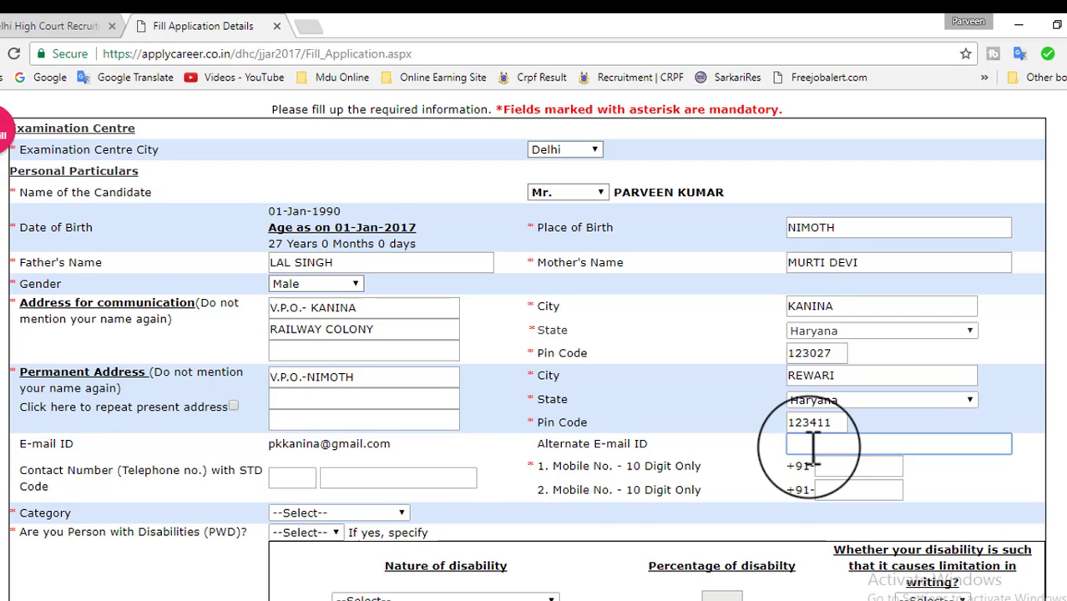
pyautogui.hotkey('ctrl', 'v')
pyautogui.press('Tab')
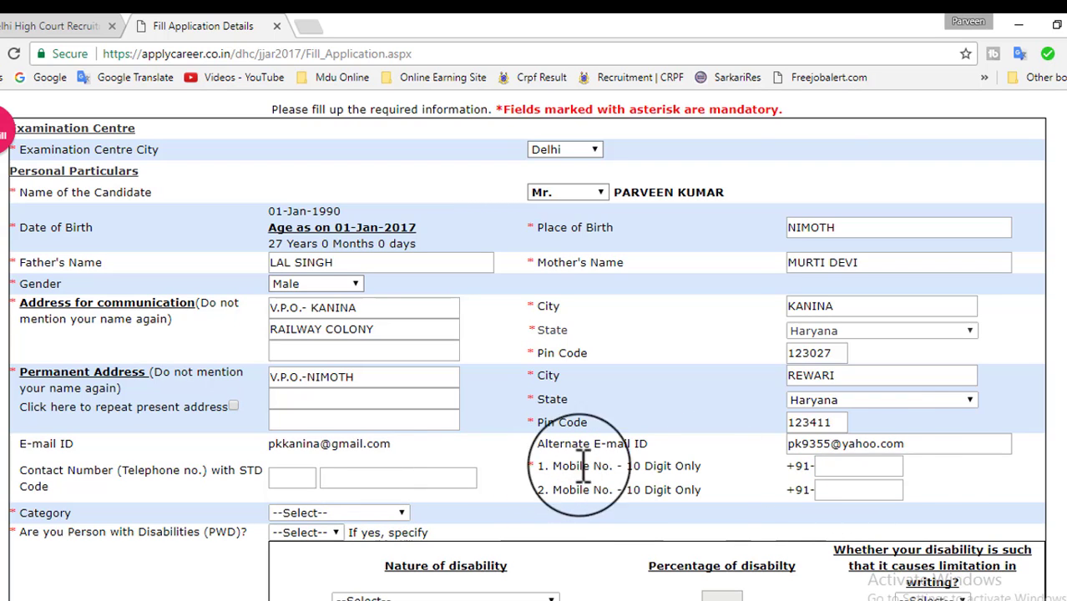
pyautogui.write('99920')
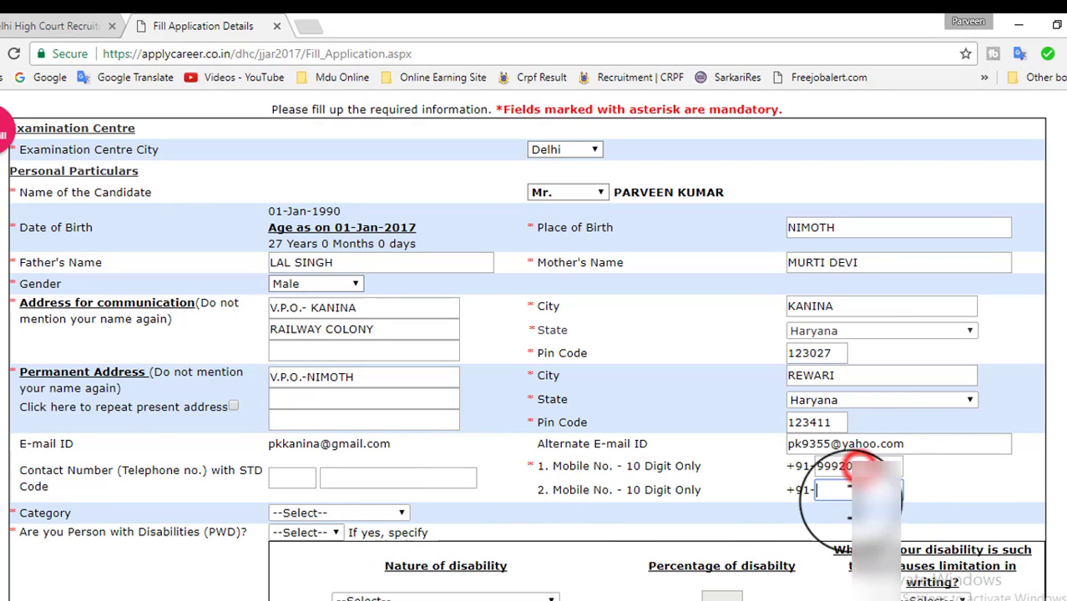
pyautogui.press('Tab')
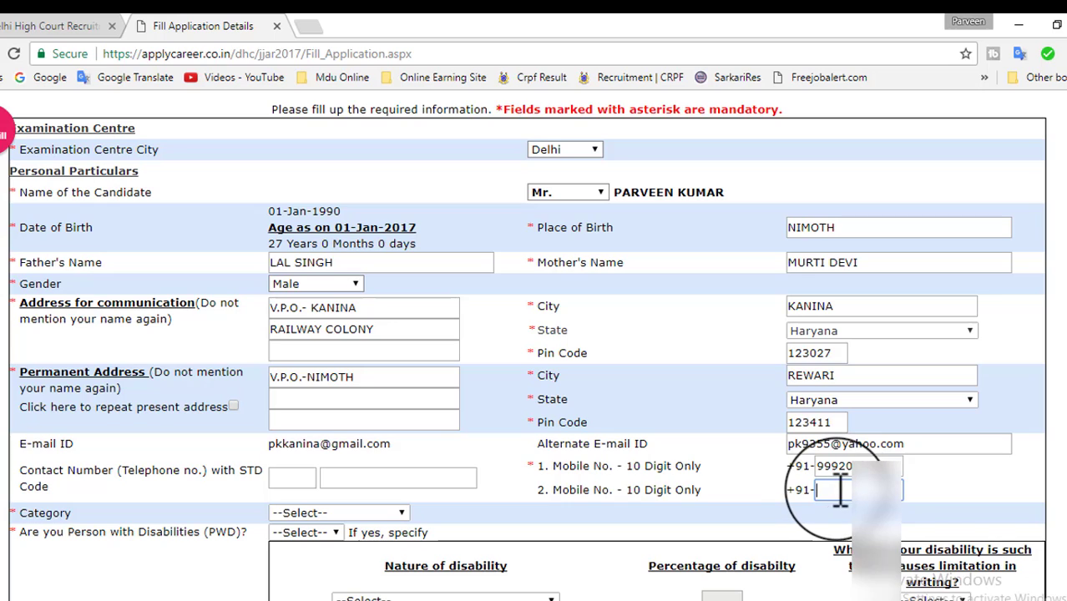
pyautogui.click(839, 489)
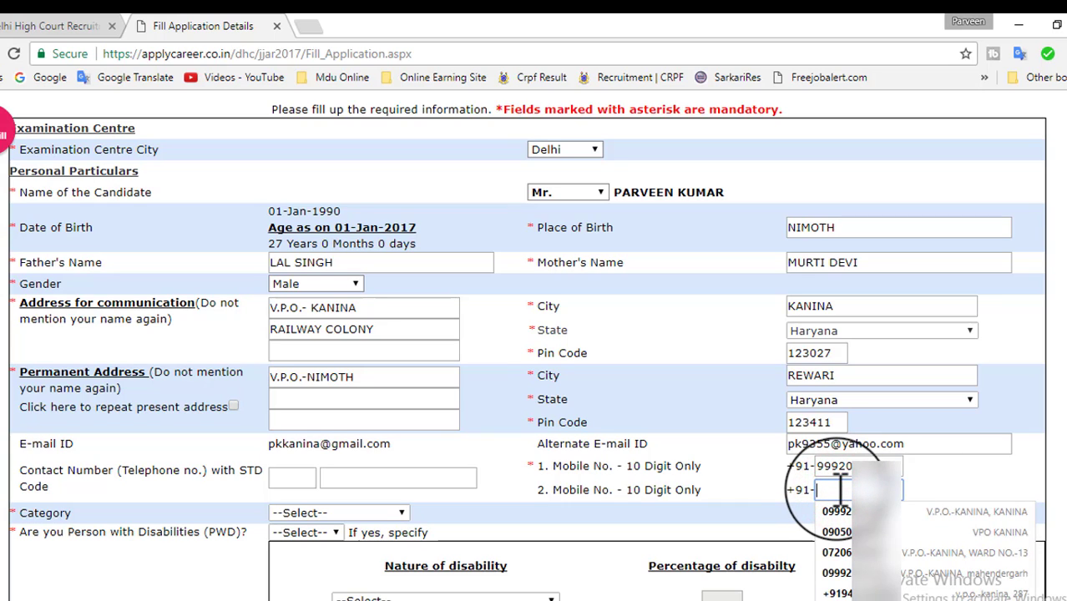
pyautogui.click(838, 593)
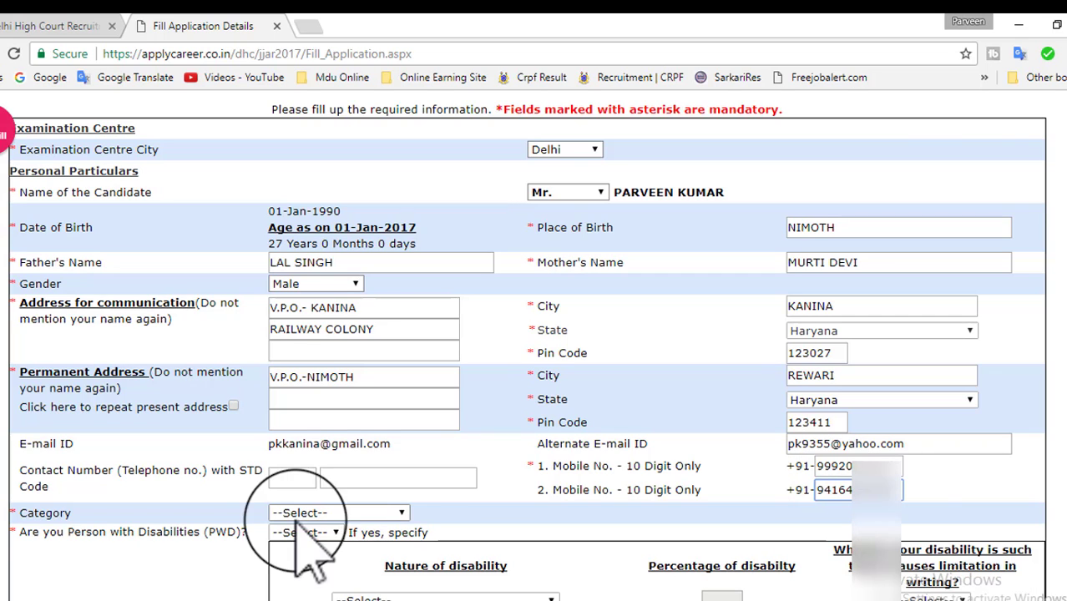
# Set the category to Scheduled Caste(SC).
pyautogui.click(350, 511)
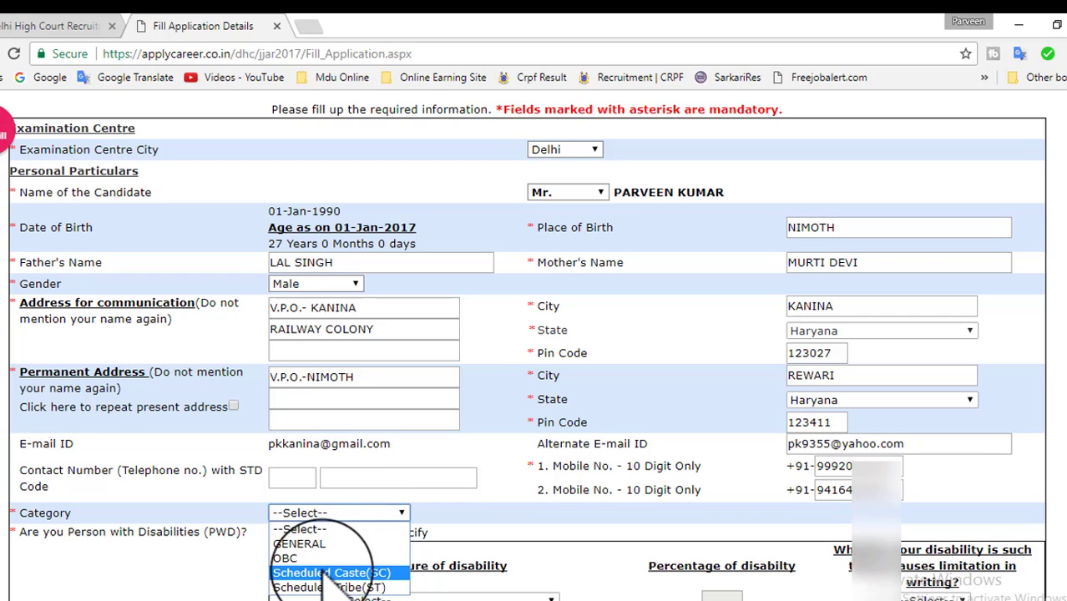
pyautogui.click(365, 574)
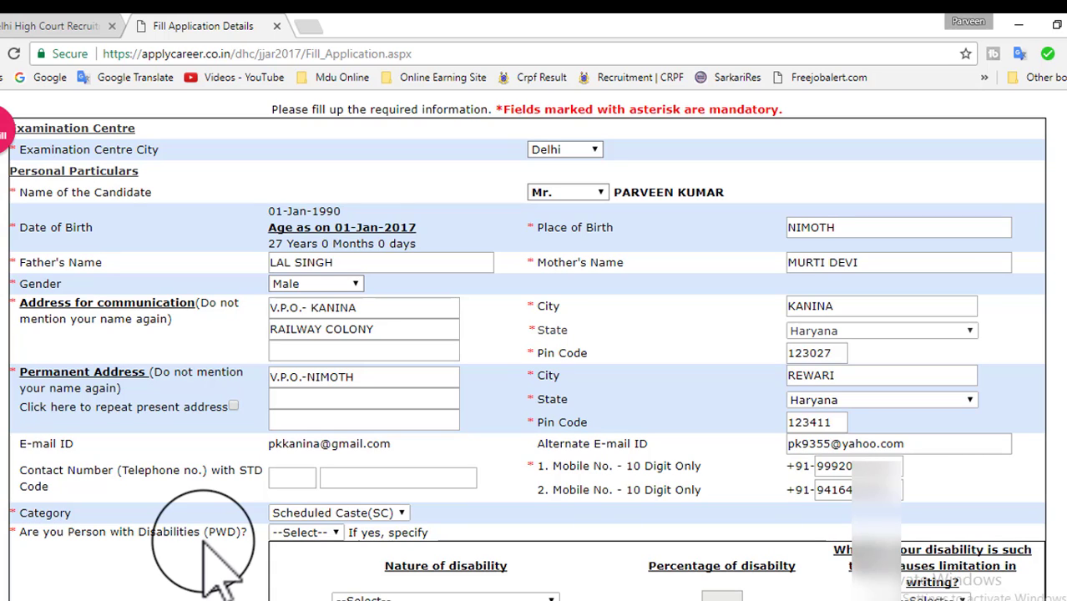
pyautogui.click(300, 535)
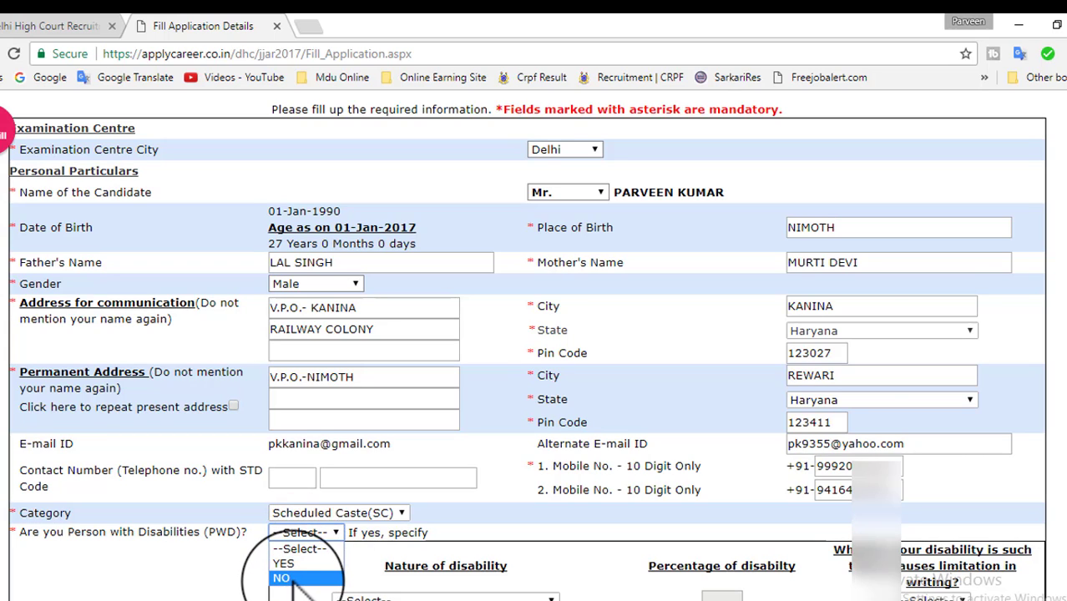
# Answer No to disability, Yes to Indian citizenship, and No to ex-serviceman.
pyautogui.click(283, 578)
pyautogui.scroll(-3, 284, 578)
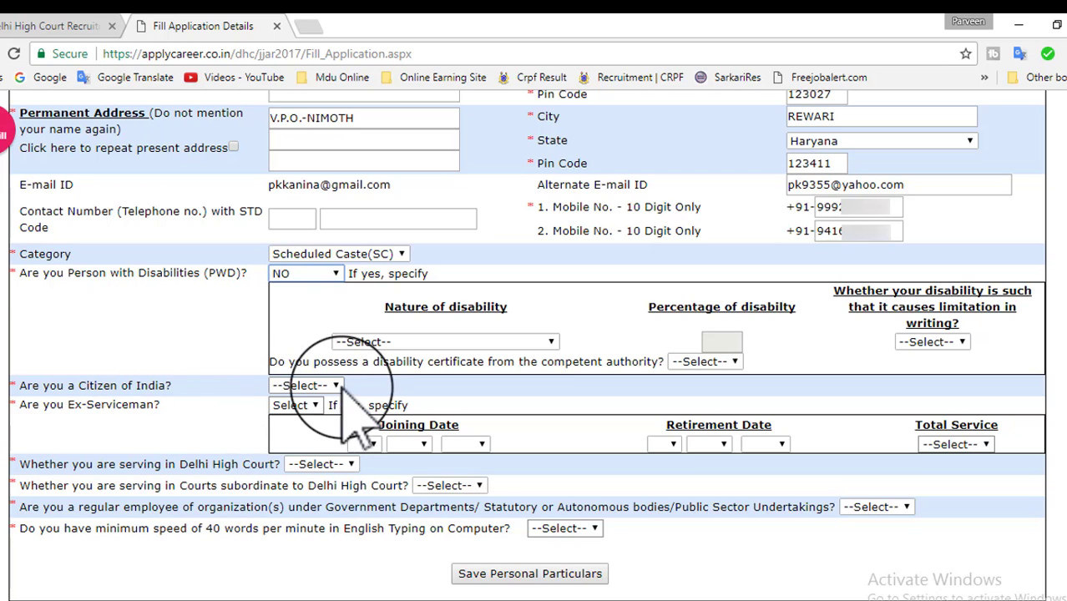
pyautogui.click(325, 385)
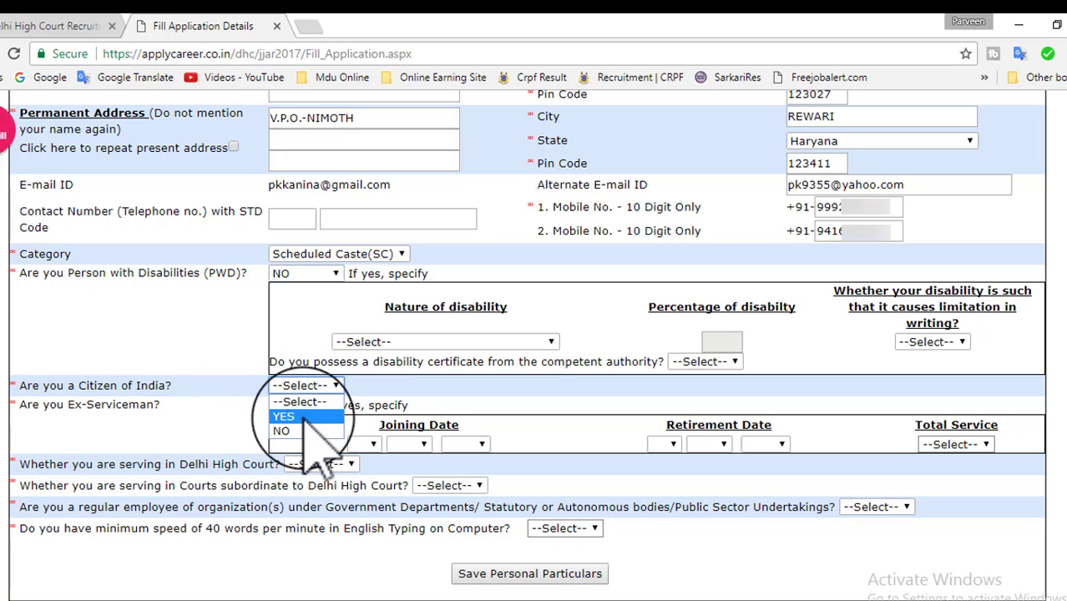
pyautogui.click(286, 415)
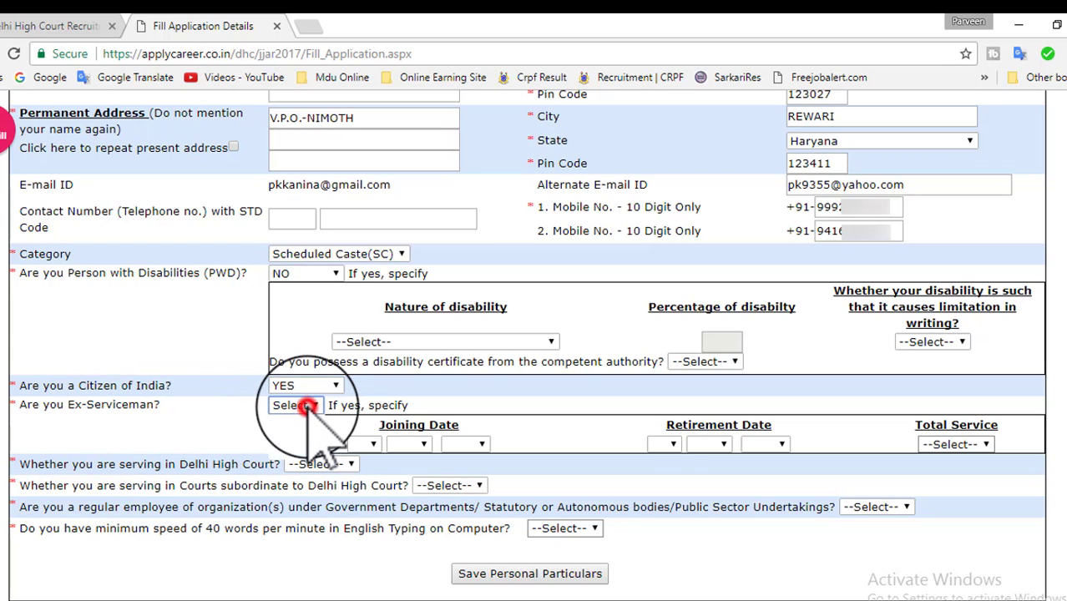
pyautogui.click(309, 406)
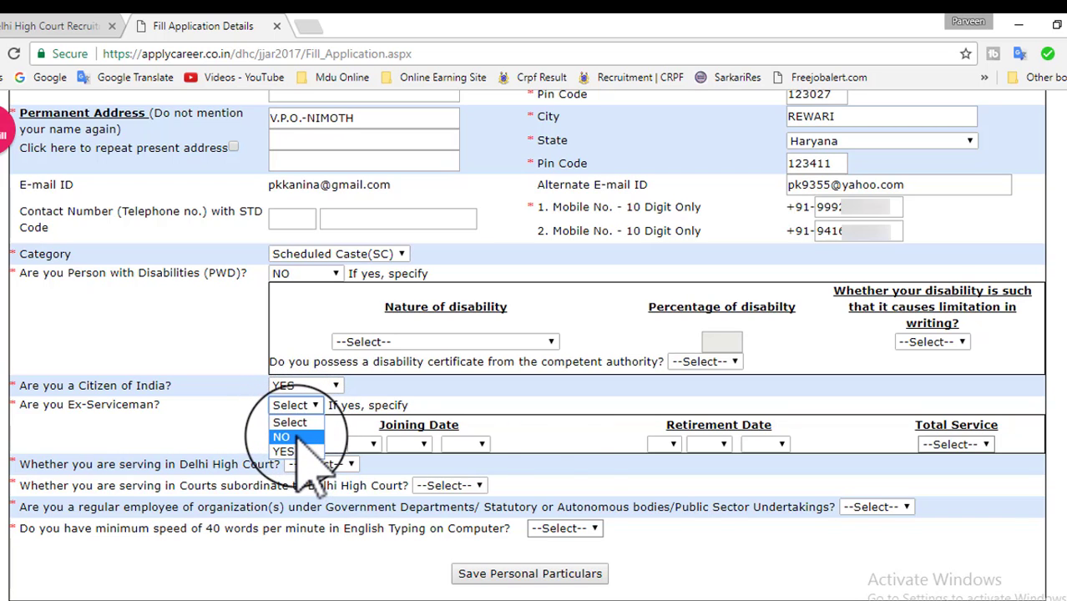
pyautogui.click(294, 436)
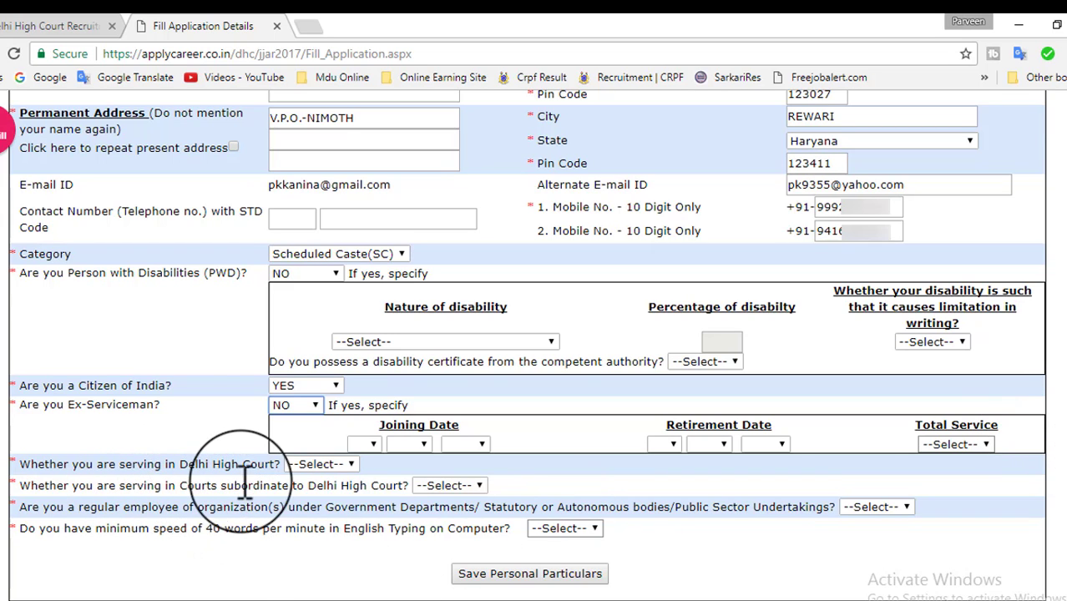
# Answer No to all three service questions and Yes to typing 40 words per minute.
pyautogui.click(324, 465)
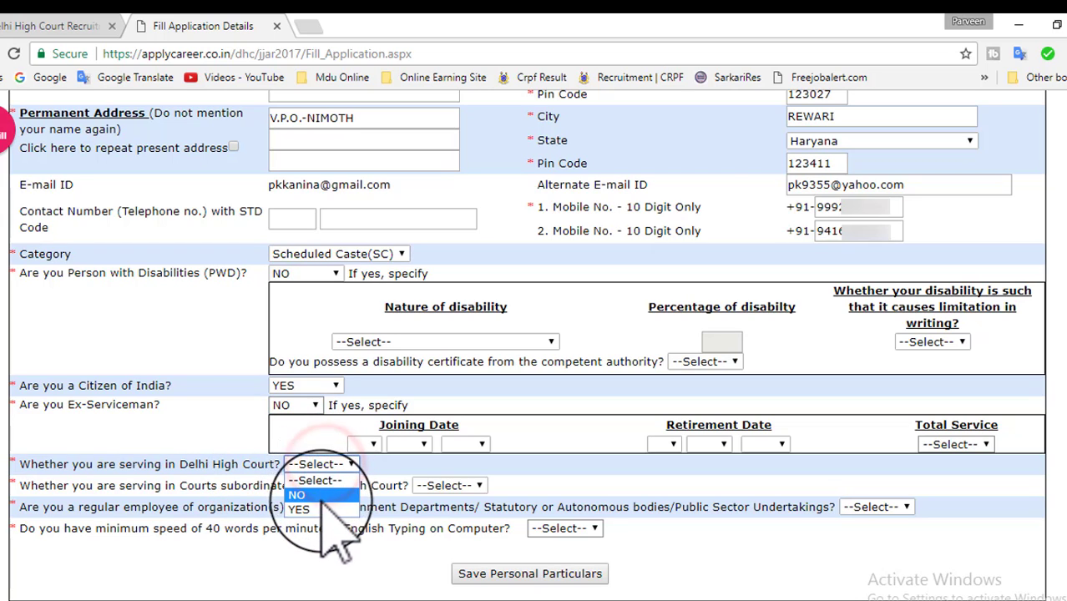
pyautogui.click(327, 497)
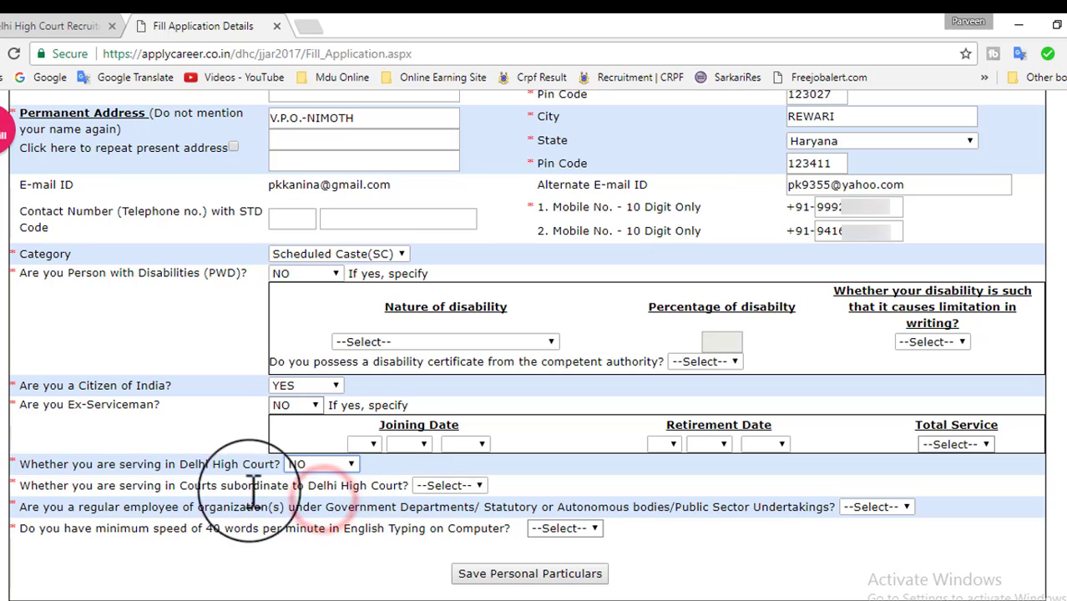
pyautogui.click(449, 485)
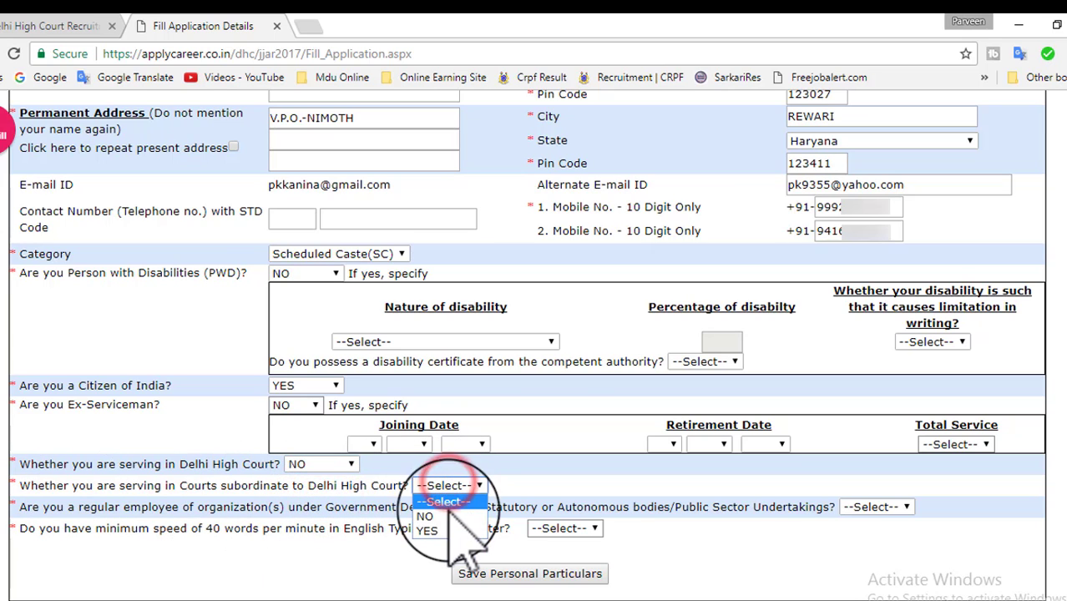
pyautogui.click(451, 517)
pyautogui.click(884, 507)
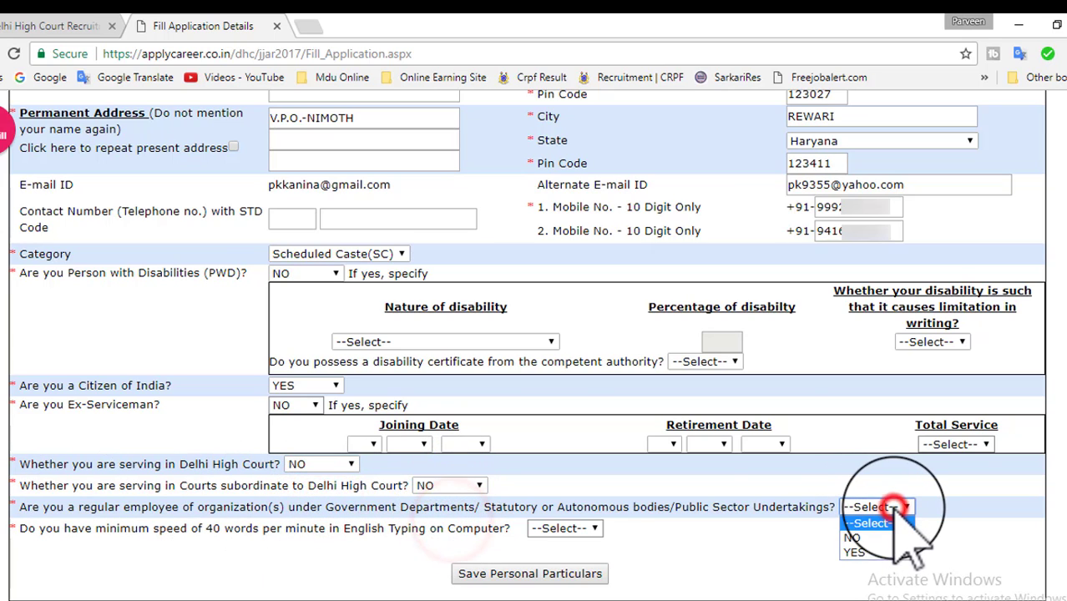
pyautogui.click(865, 538)
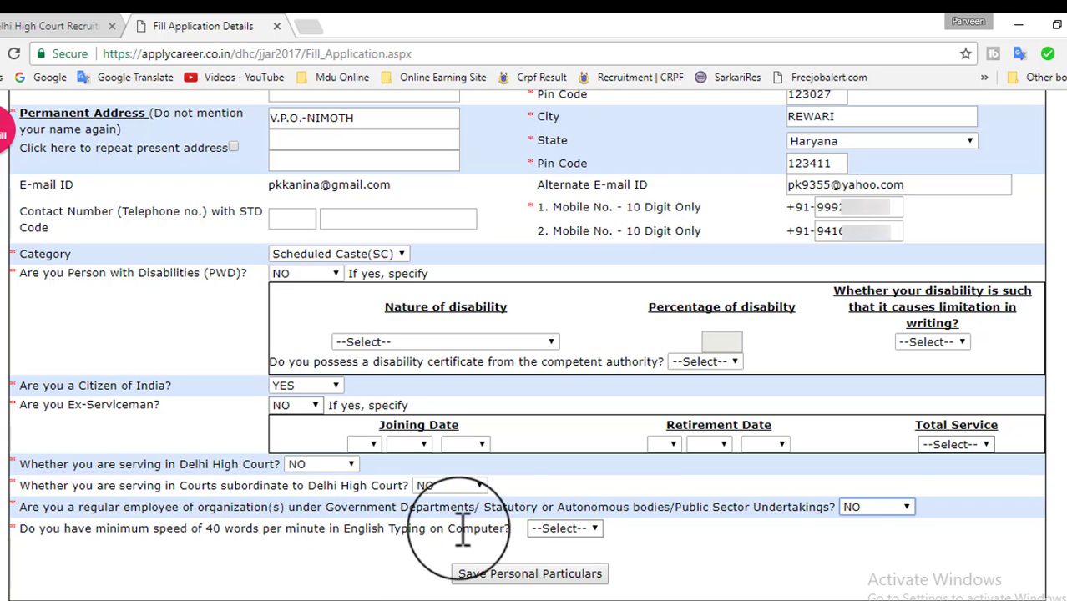
pyautogui.click(576, 529)
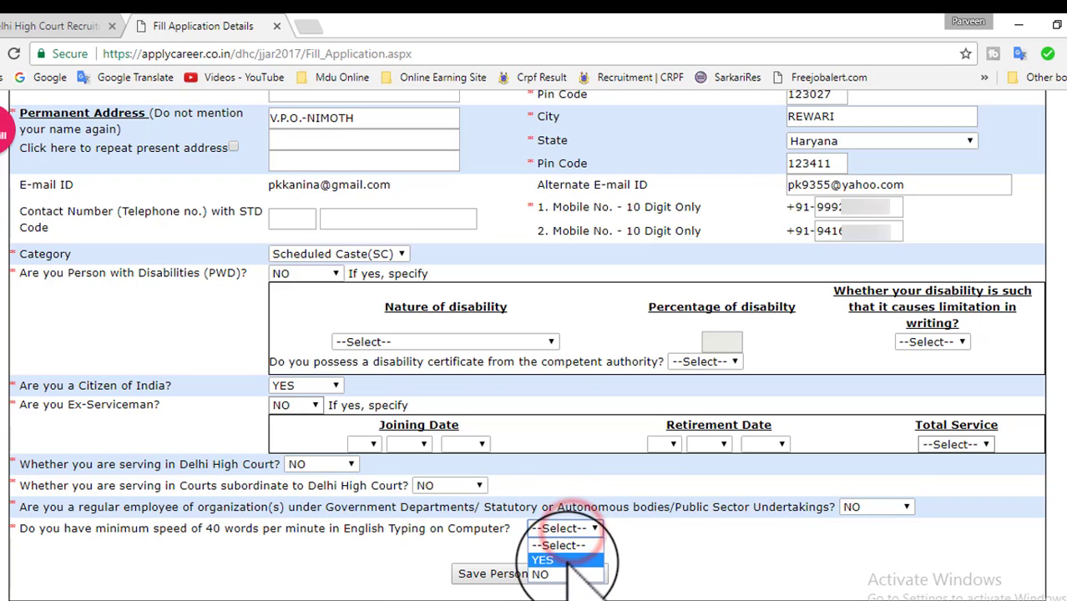
pyautogui.click(568, 560)
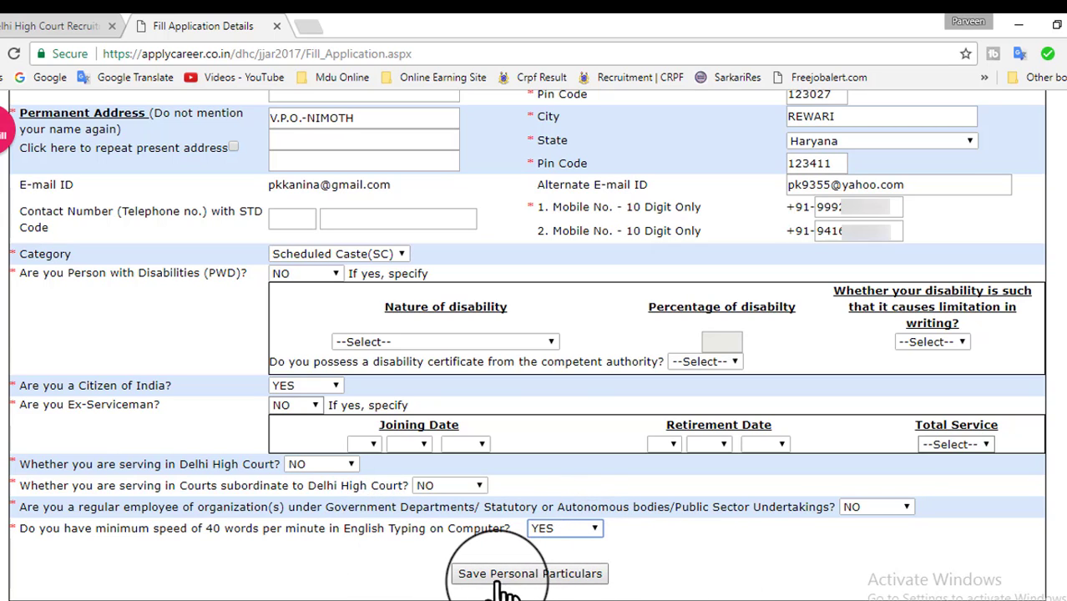
# Save the personal particulars, dismiss the notice, and enter 10th with subjects HIN, ENG, MATH, SOC SCI.
pyautogui.click(557, 577)
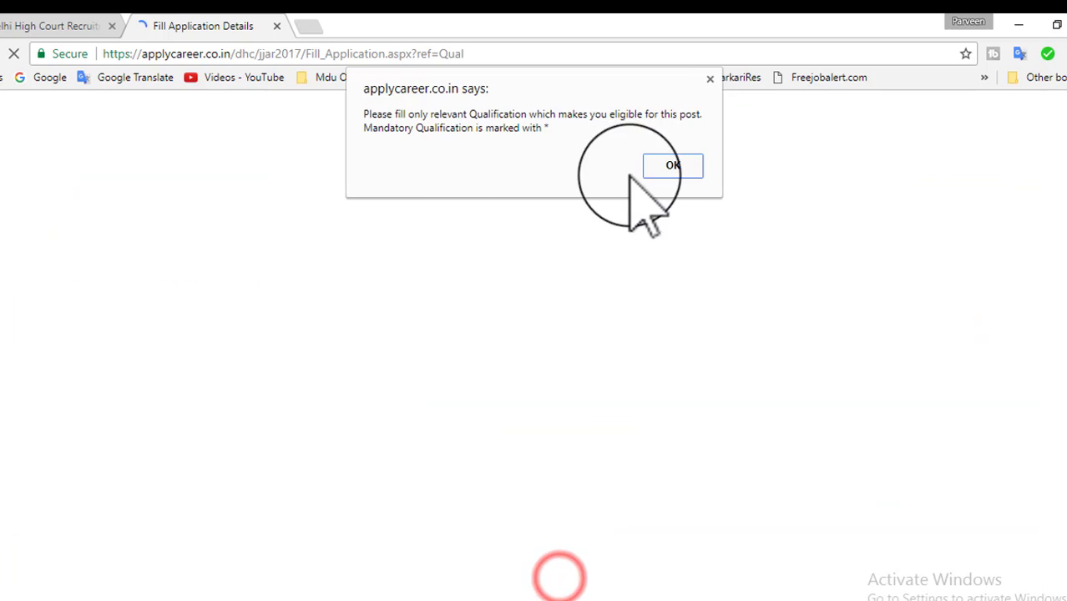
pyautogui.click(660, 140)
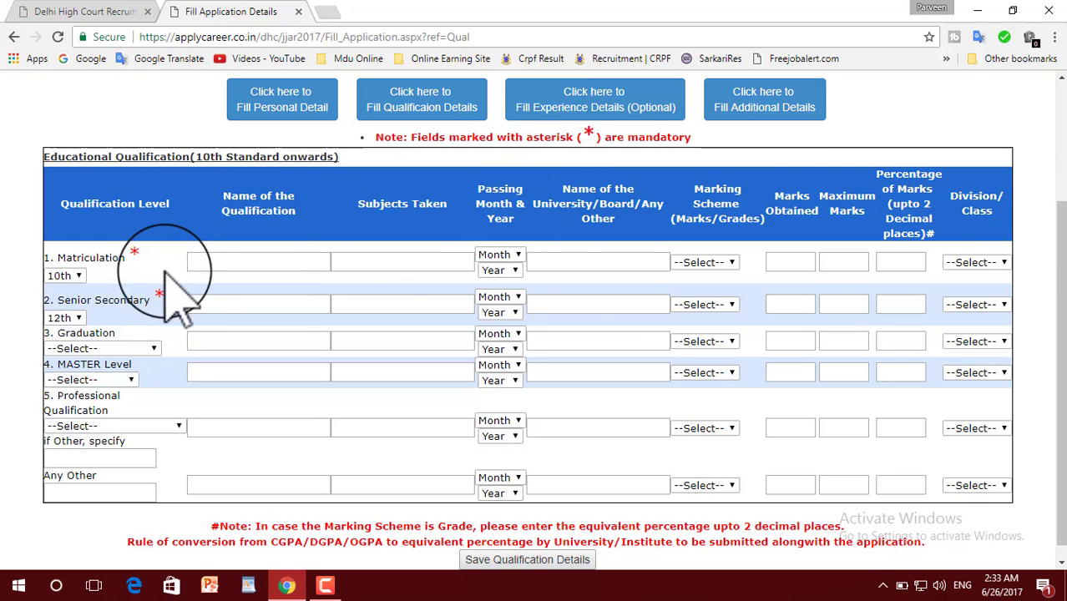
pyautogui.click(211, 263)
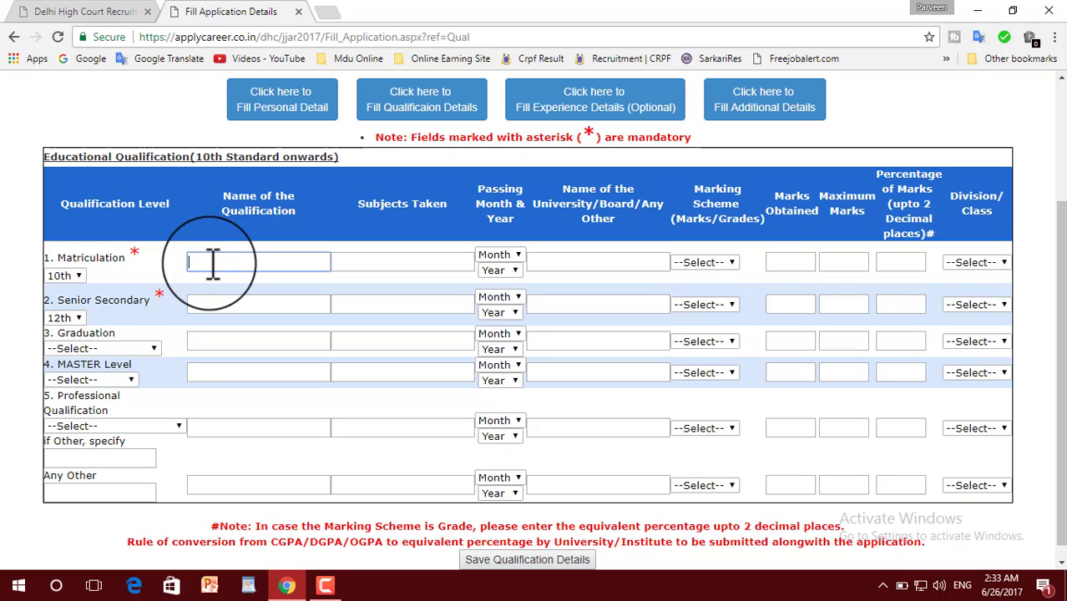
pyautogui.write('10th')
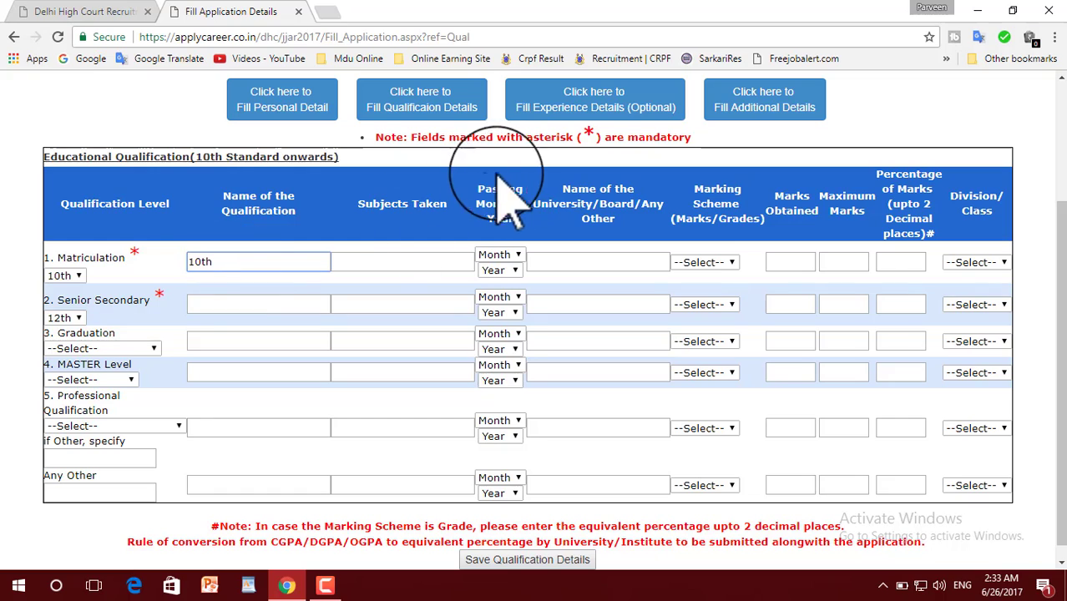
pyautogui.click(435, 261)
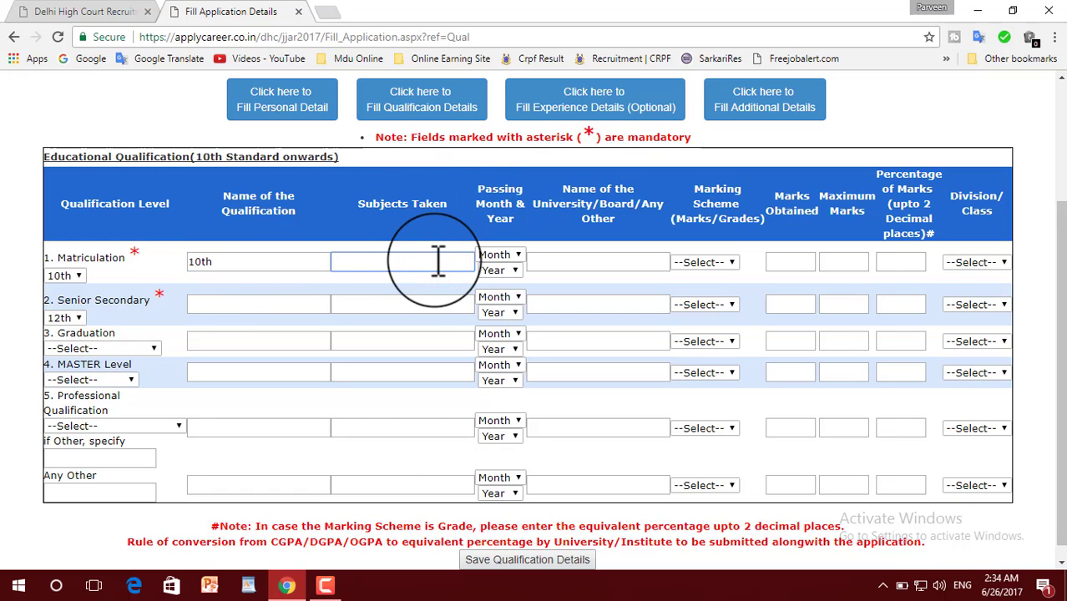
pyautogui.hotkey('ctrl', 'v')
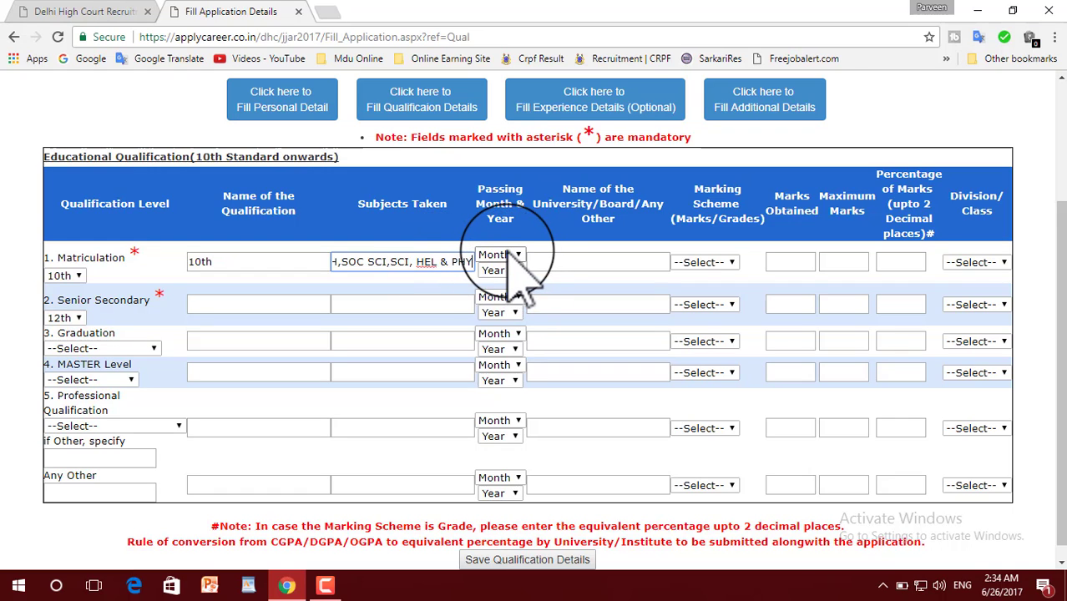
# Set the Matriculation passing date to Sep 2005.
pyautogui.click(515, 254)
pyautogui.click(488, 389)
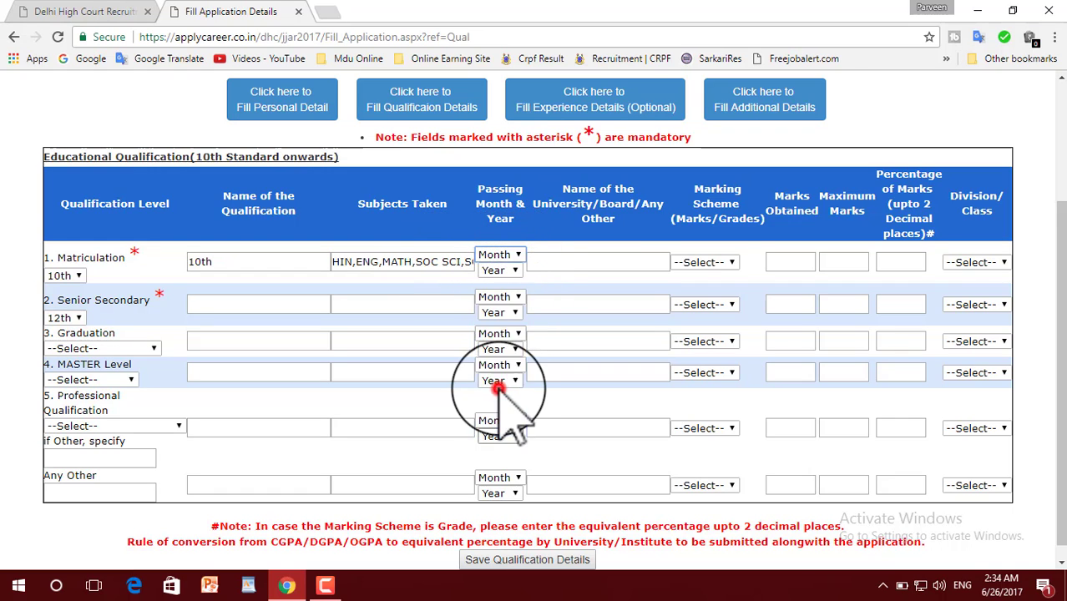
pyautogui.click(505, 270)
pyautogui.scroll(-10, 534, 401)
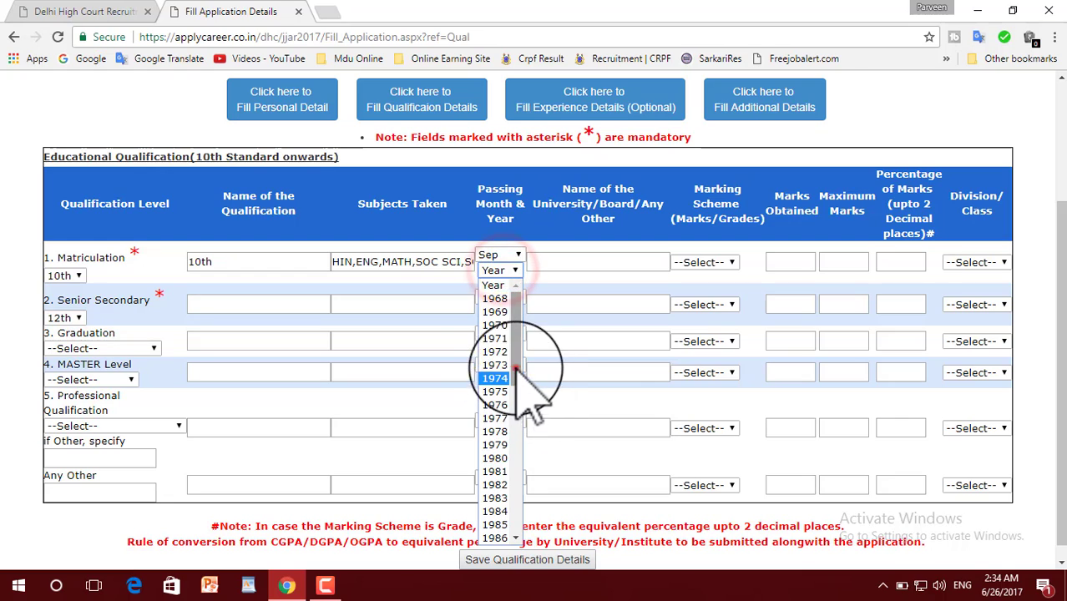
pyautogui.click(515, 365)
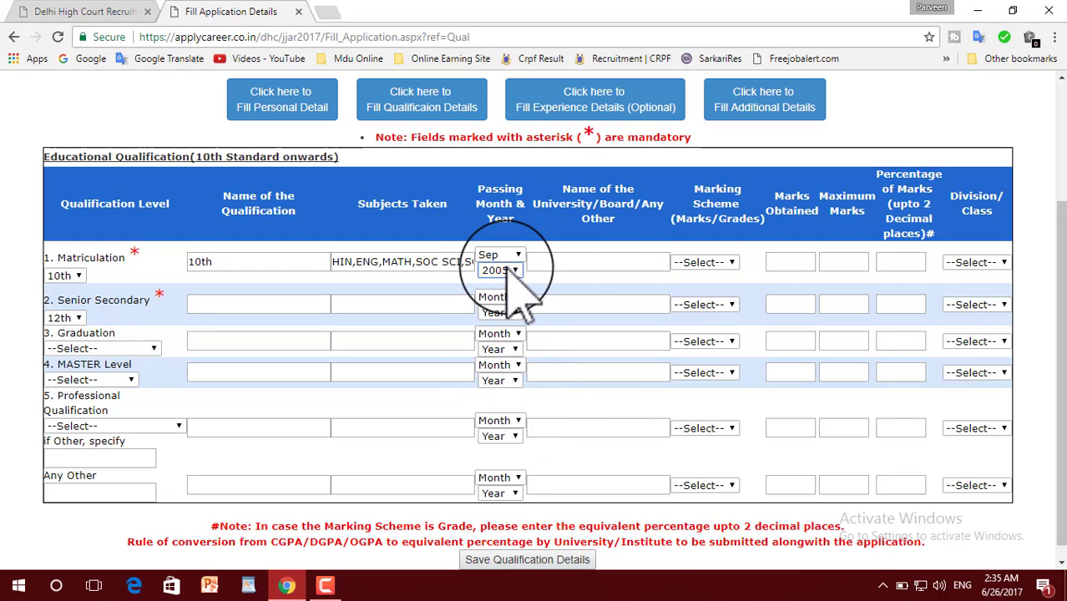
pyautogui.click(576, 263)
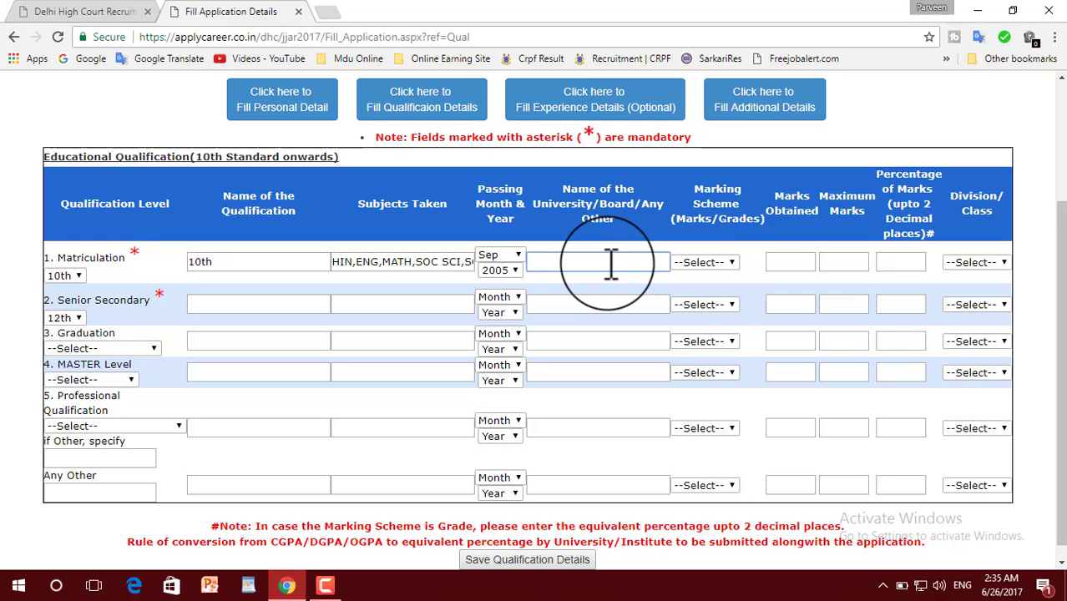
# Complete the Matriculation row: board HBSE, Marks scheme, 310 of 600 (51.67%), Second division.
pyautogui.write('E')
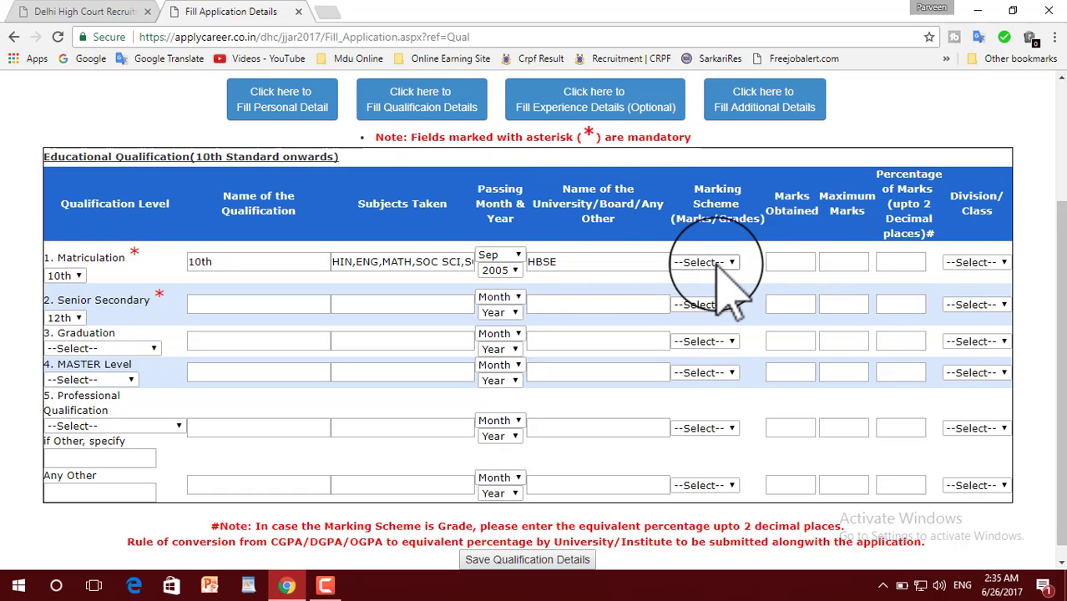
pyautogui.click(716, 262)
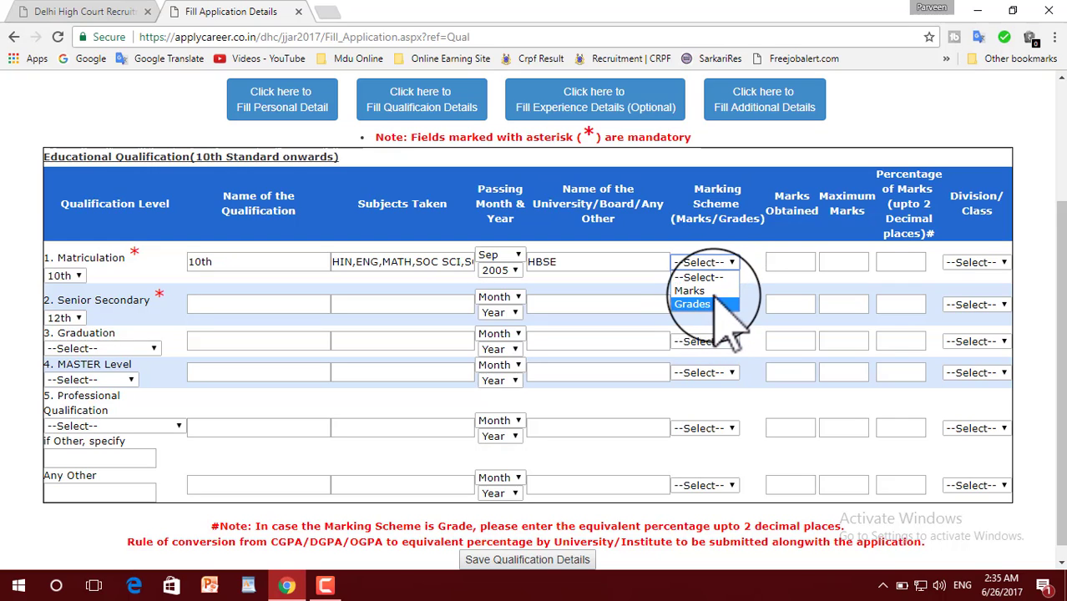
pyautogui.click(714, 290)
pyautogui.click(802, 263)
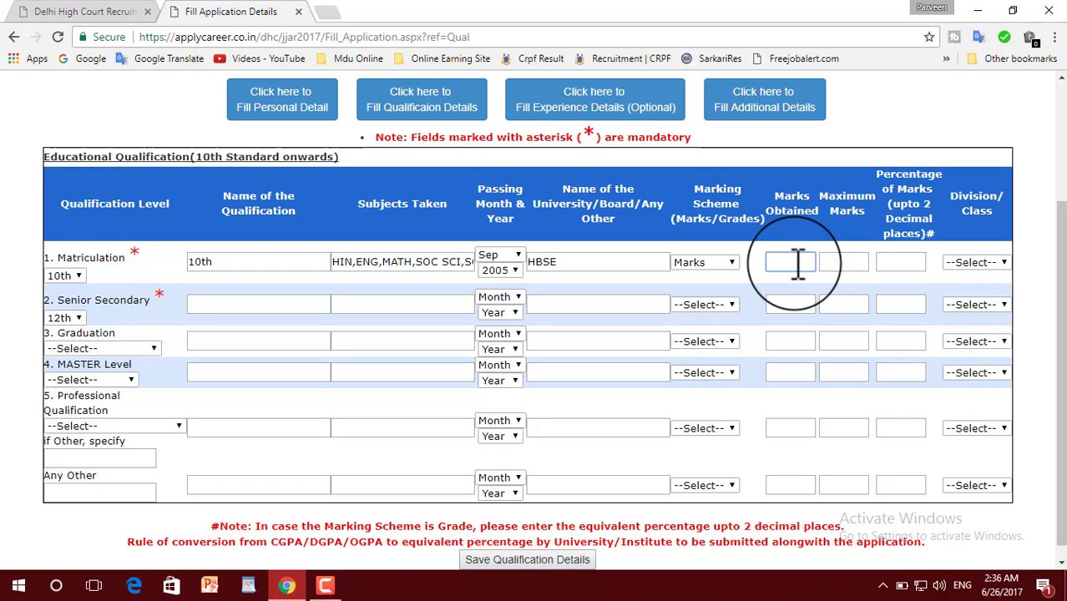
pyautogui.scroll(-1, 967, 267)
pyautogui.write('310')
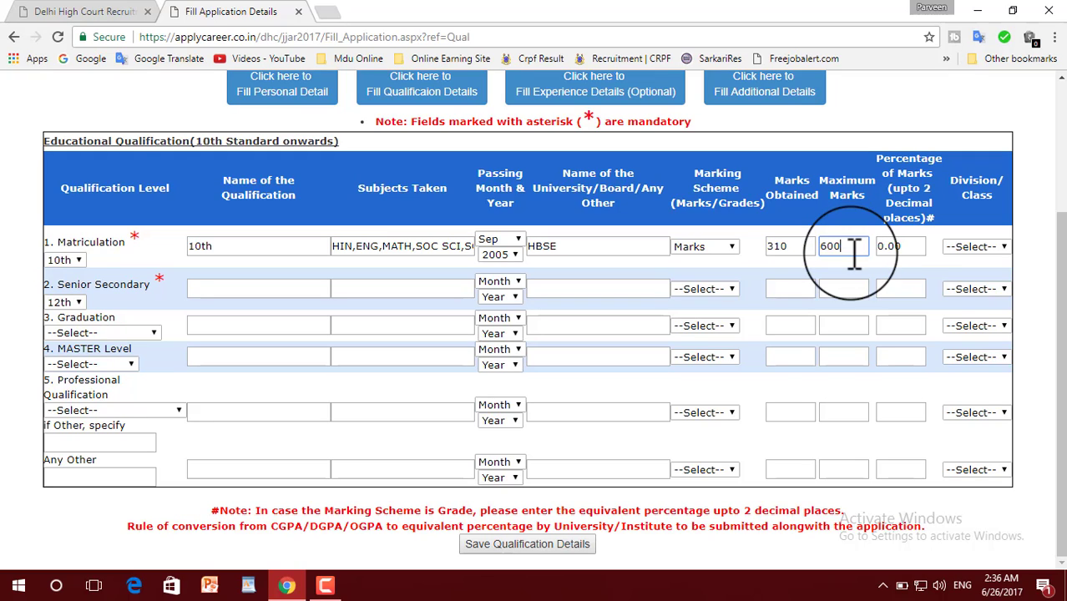
pyautogui.click(910, 246)
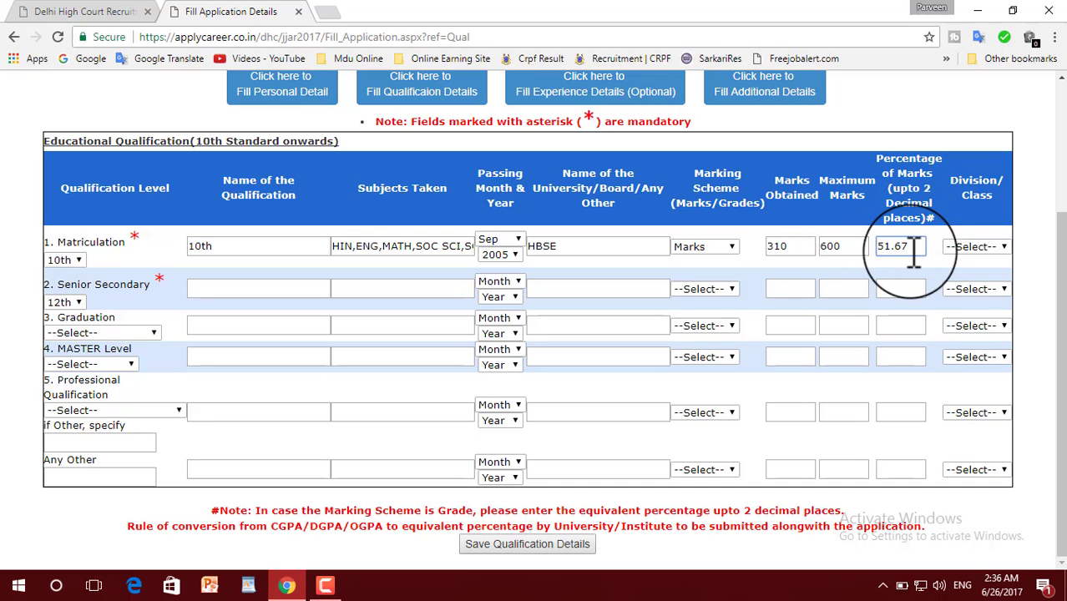
pyautogui.click(990, 247)
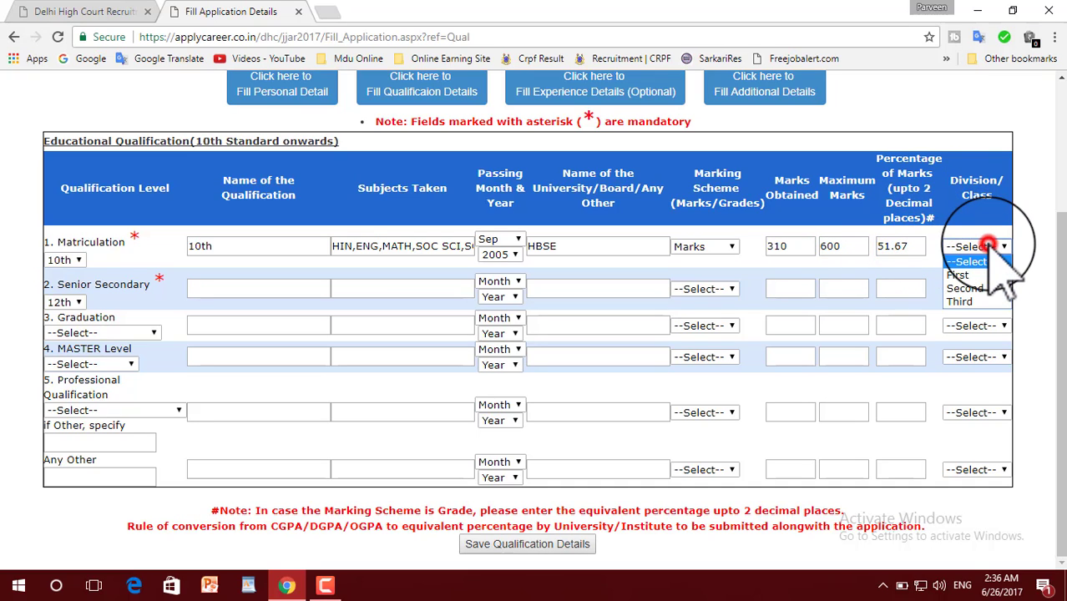
pyautogui.click(980, 289)
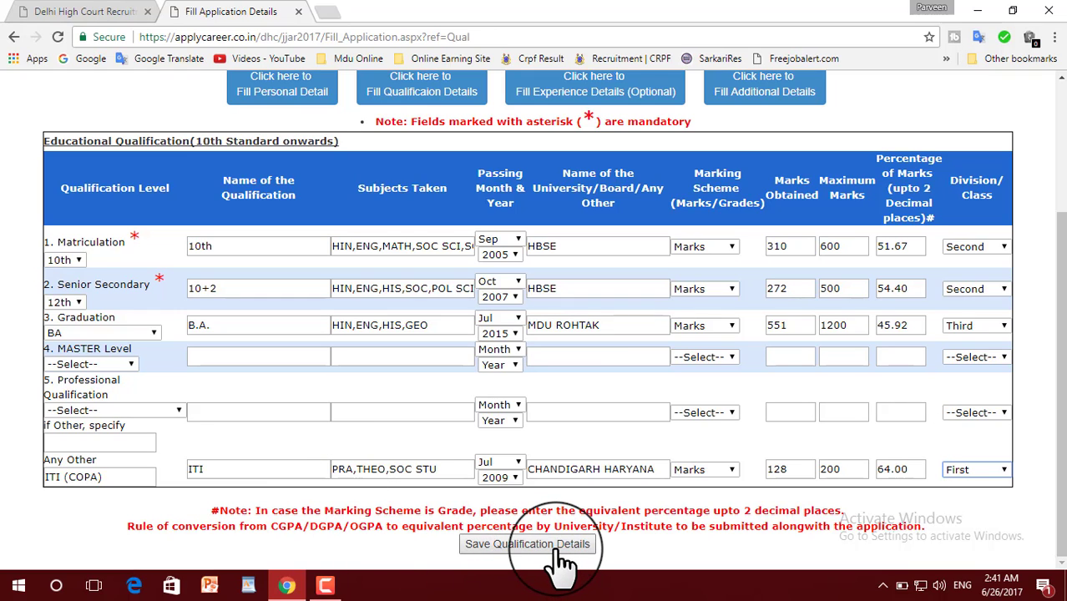
# Save the qualifications and add a work experience from 20-Mar-2010 to 15-May-2011.
pyautogui.click(557, 545)
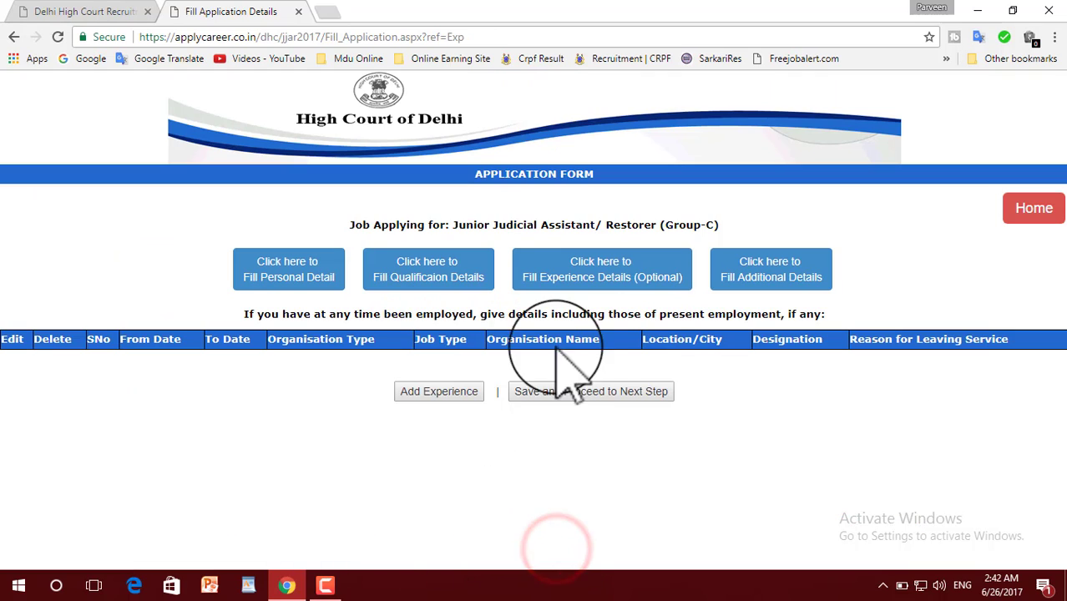
pyautogui.click(432, 394)
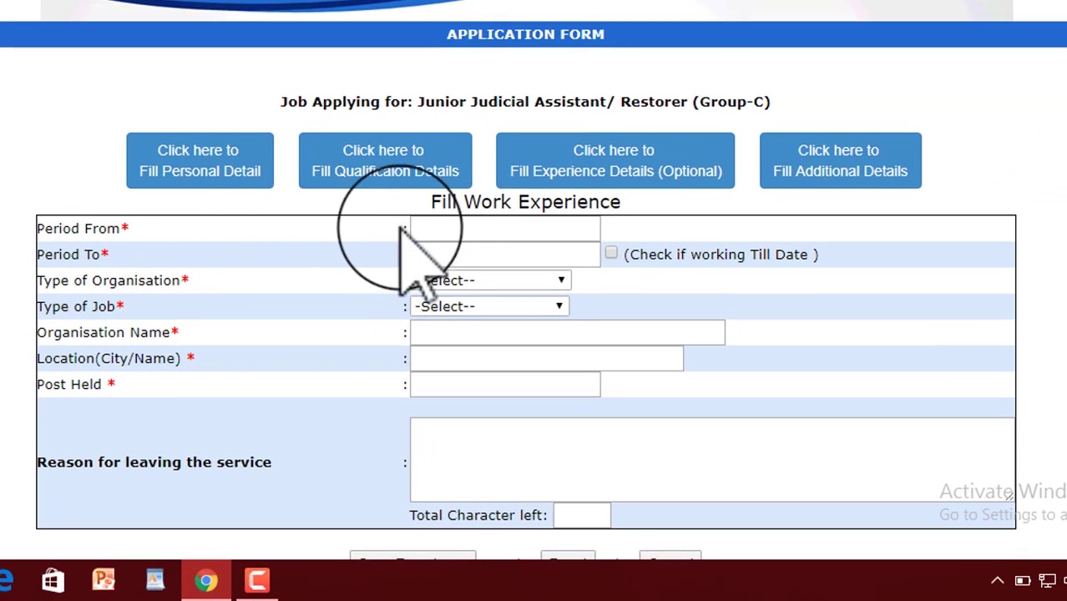
pyautogui.click(441, 226)
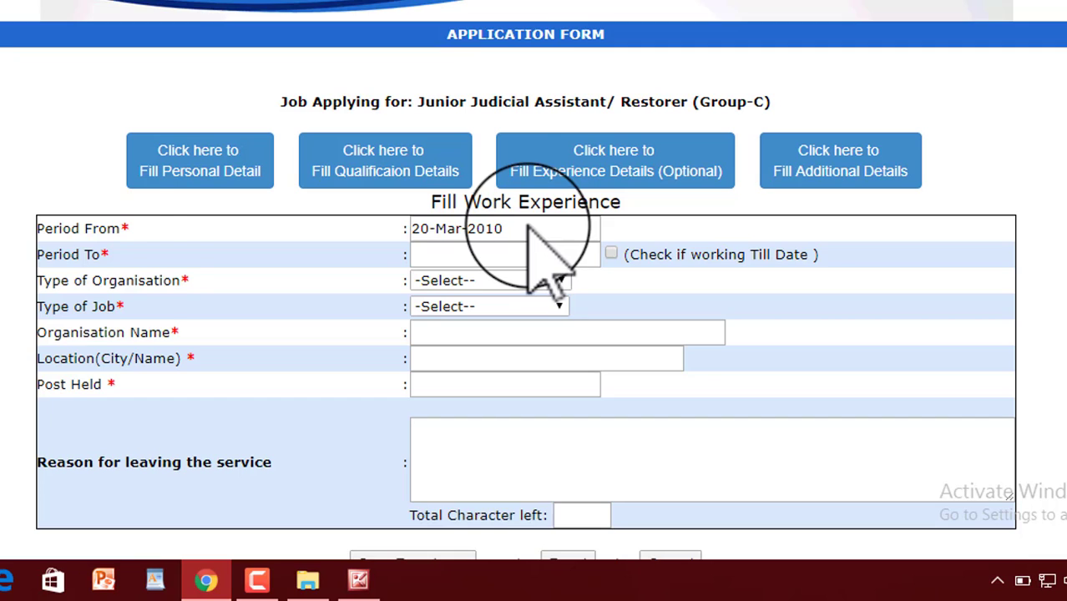
pyautogui.click(481, 255)
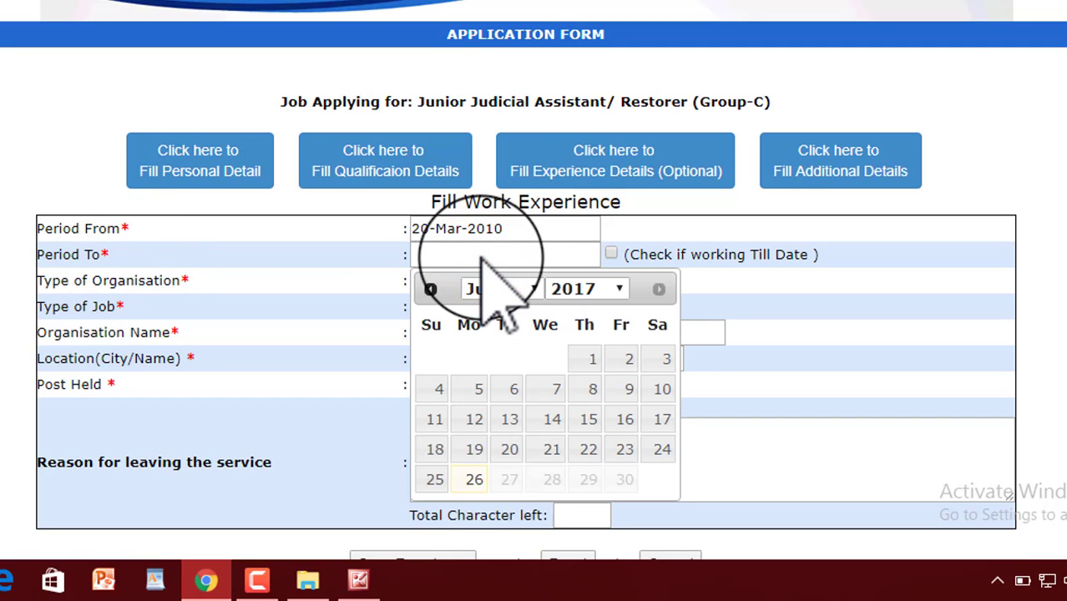
pyautogui.click(585, 288)
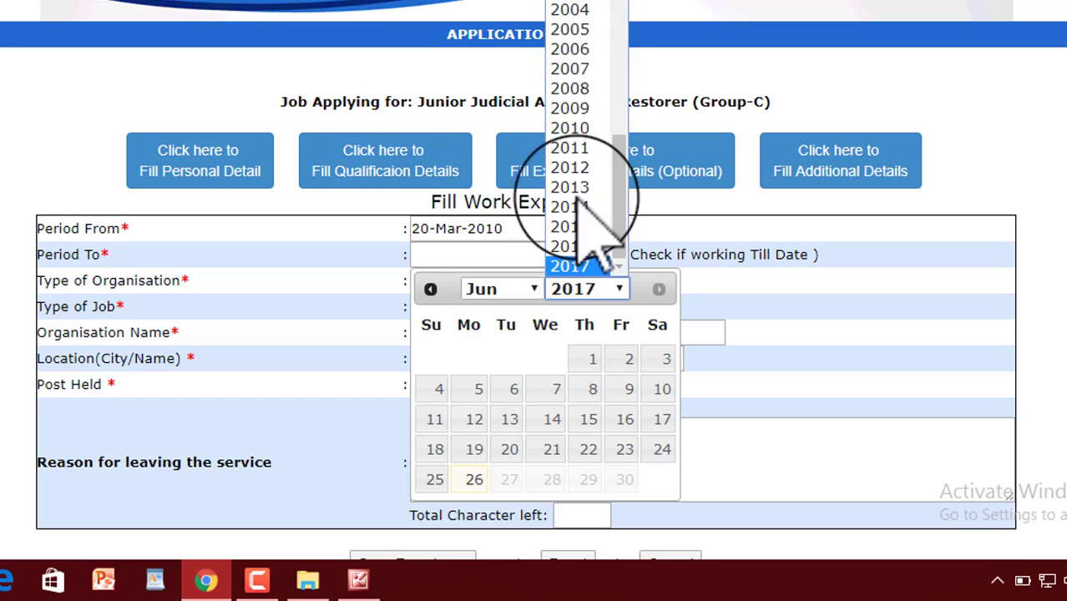
pyautogui.click(592, 147)
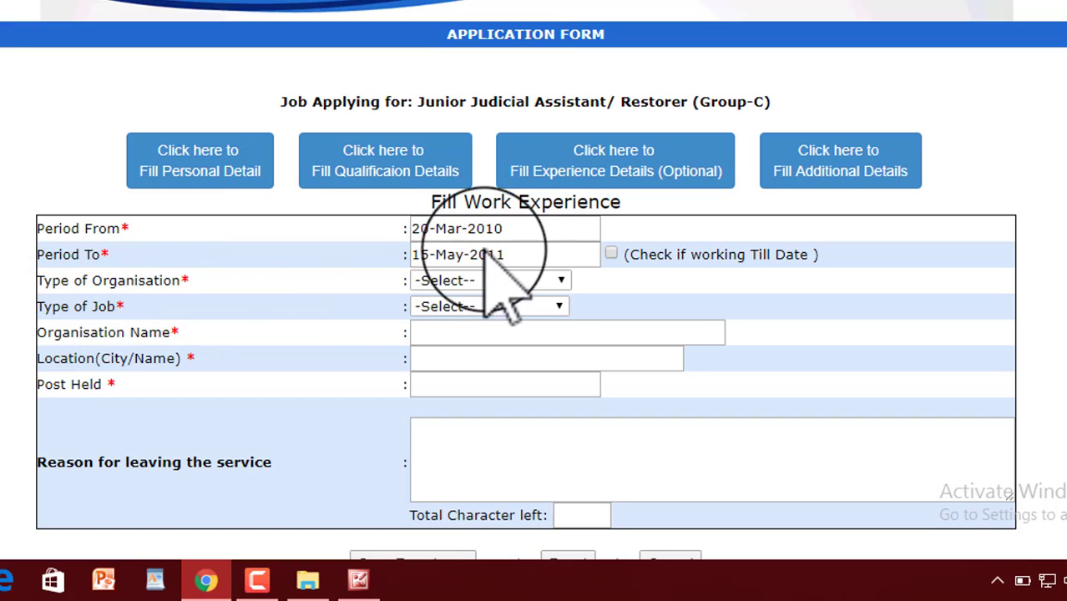
pyautogui.click(512, 284)
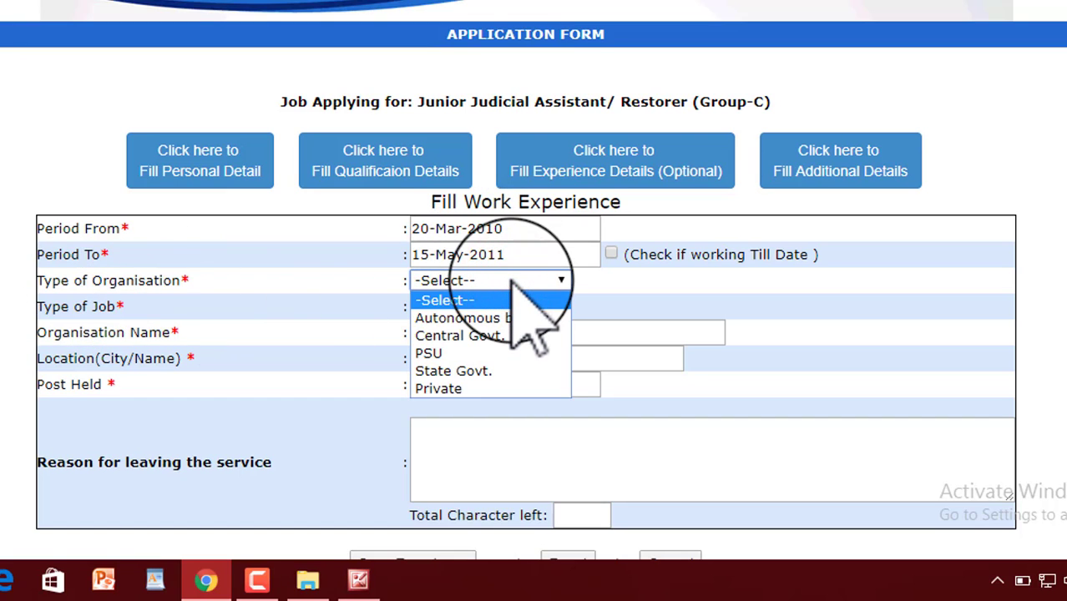
# Set the job as Private, Regular/Permanent at ALFAS INFOTECH, located in KANINA.
pyautogui.click(469, 389)
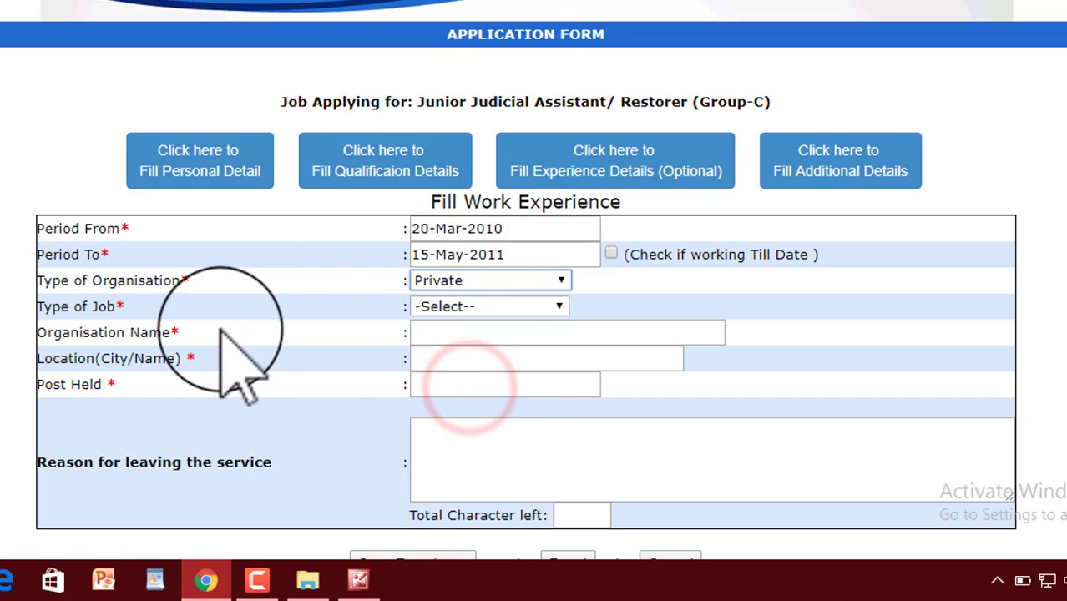
pyautogui.click(506, 307)
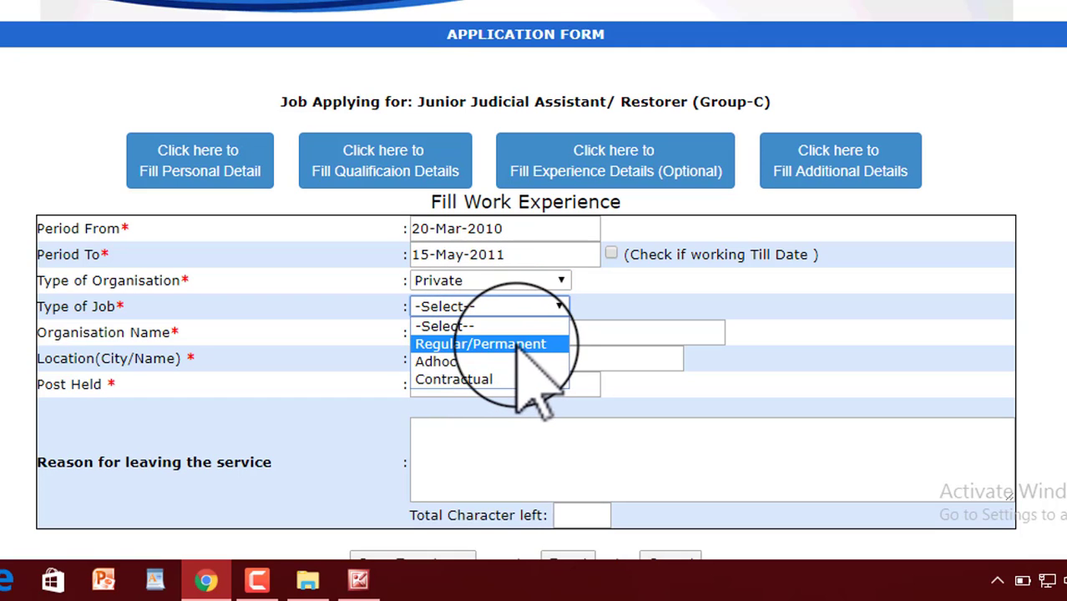
pyautogui.click(509, 342)
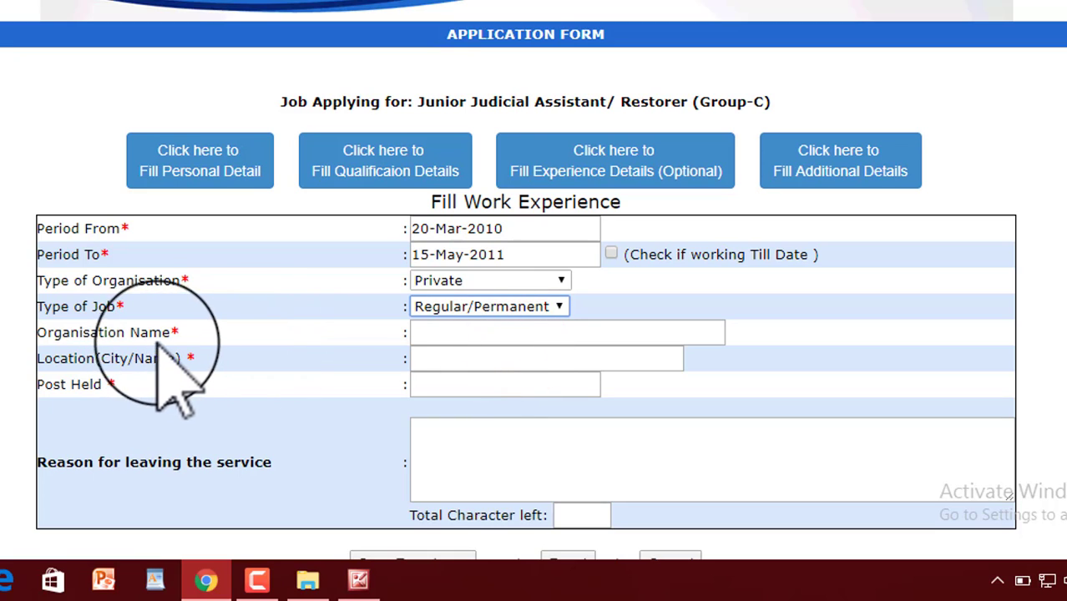
pyautogui.click(443, 334)
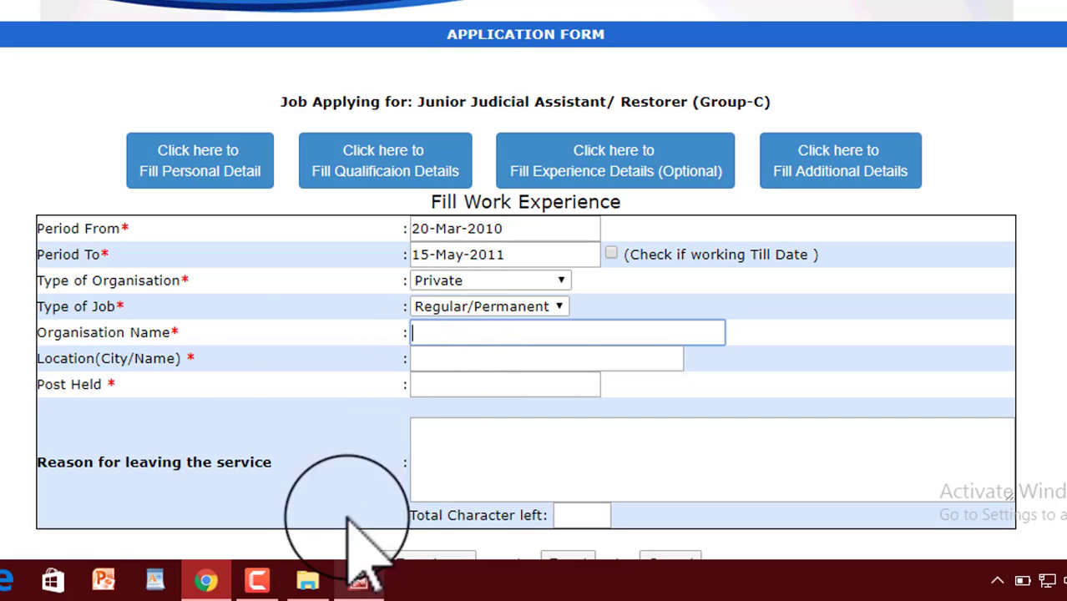
pyautogui.write('ALFAS INFOTECH KANINA')
pyautogui.click(465, 361)
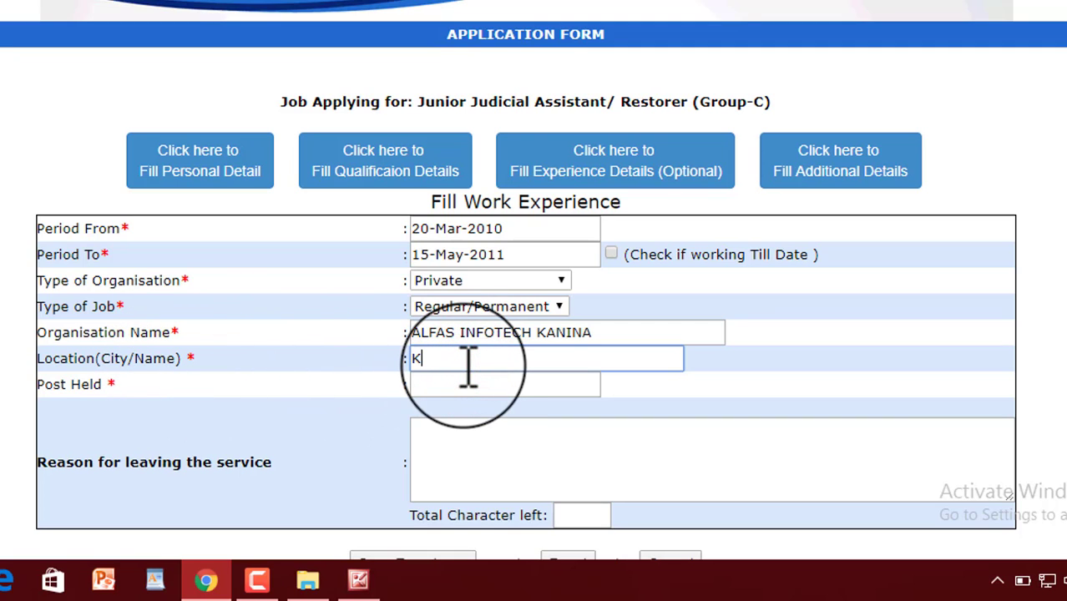
pyautogui.write('KANINA')
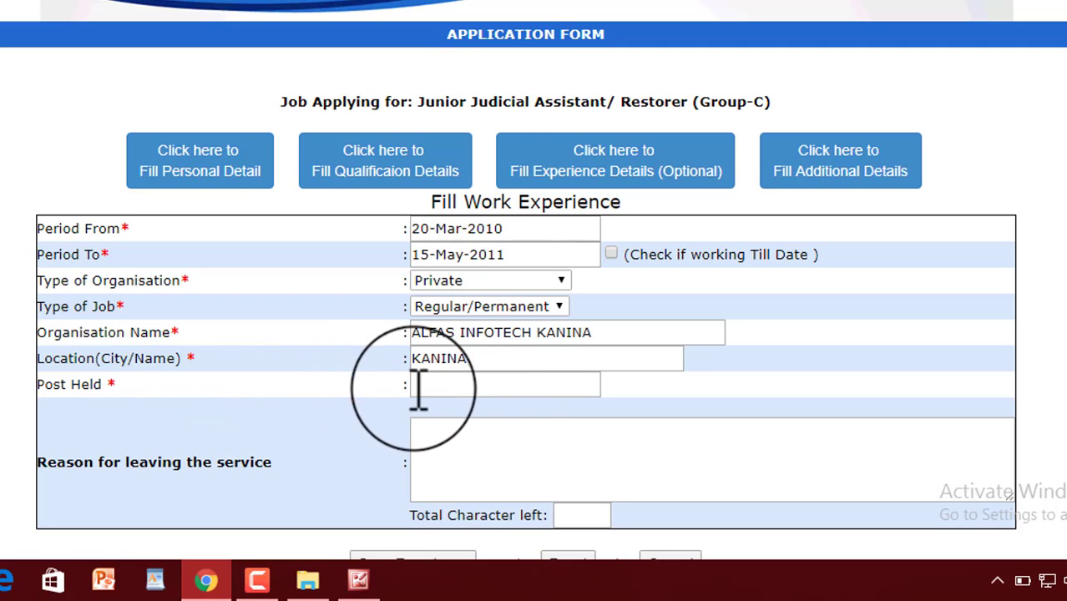
# Enter post LA and the reason for leaving, save the experience, and return to the form.
pyautogui.click(443, 386)
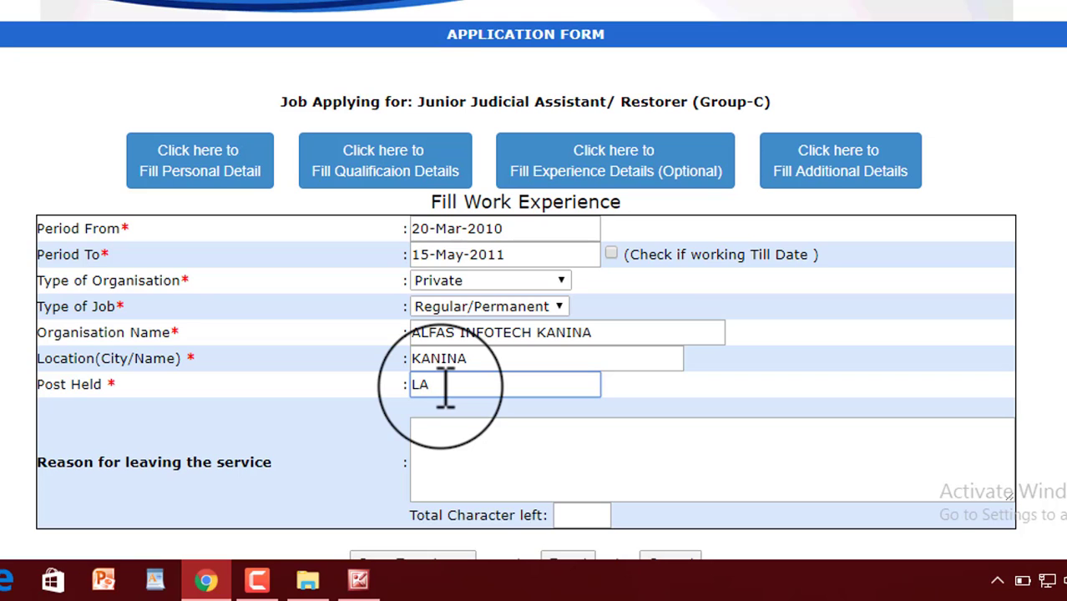
pyautogui.press('Tab')
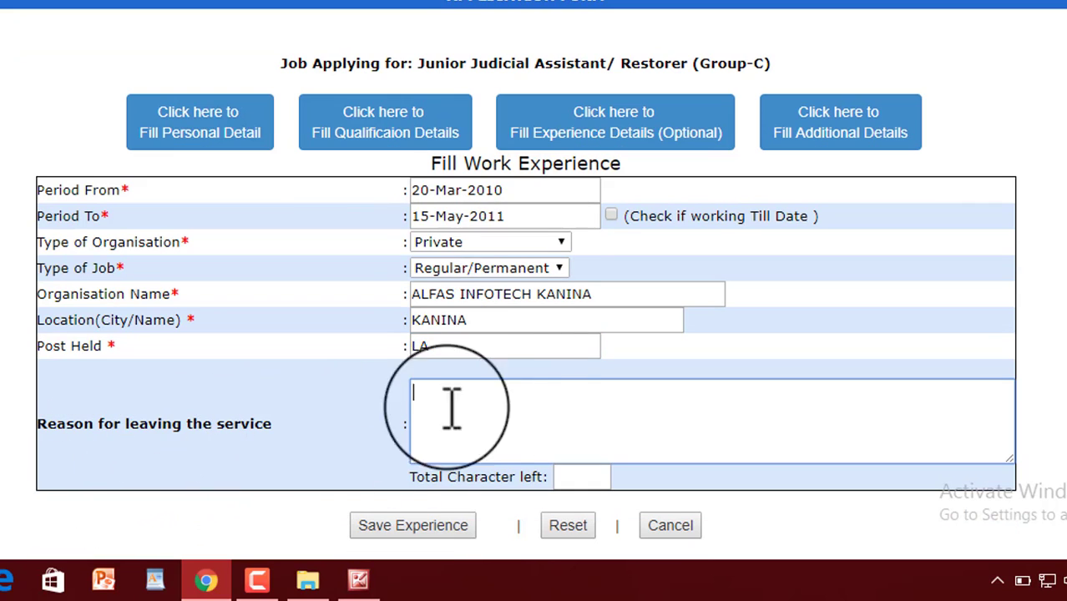
pyautogui.click(512, 405)
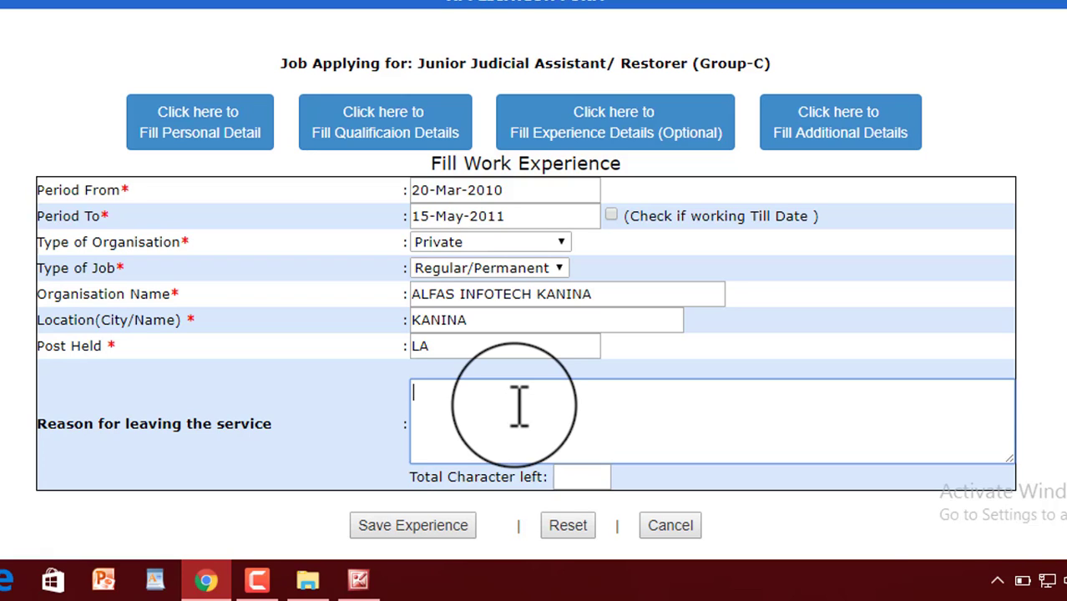
pyautogui.write('I HAVE COMPLITE MY ONE YEAR COURCE. THIS WORK PLACE INCOME IS TOO LOW.')
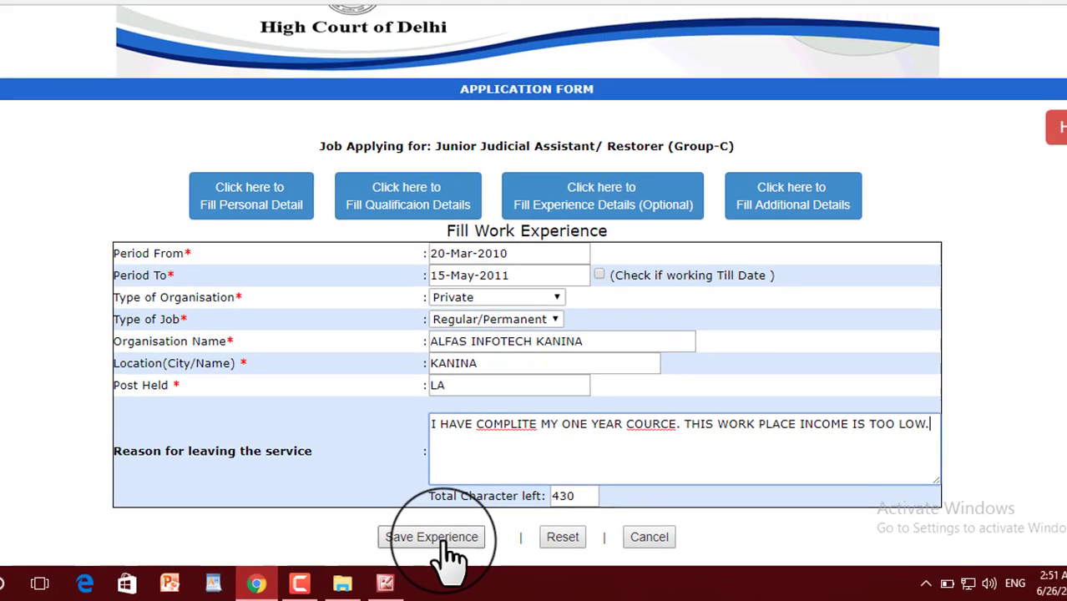
pyautogui.click(429, 528)
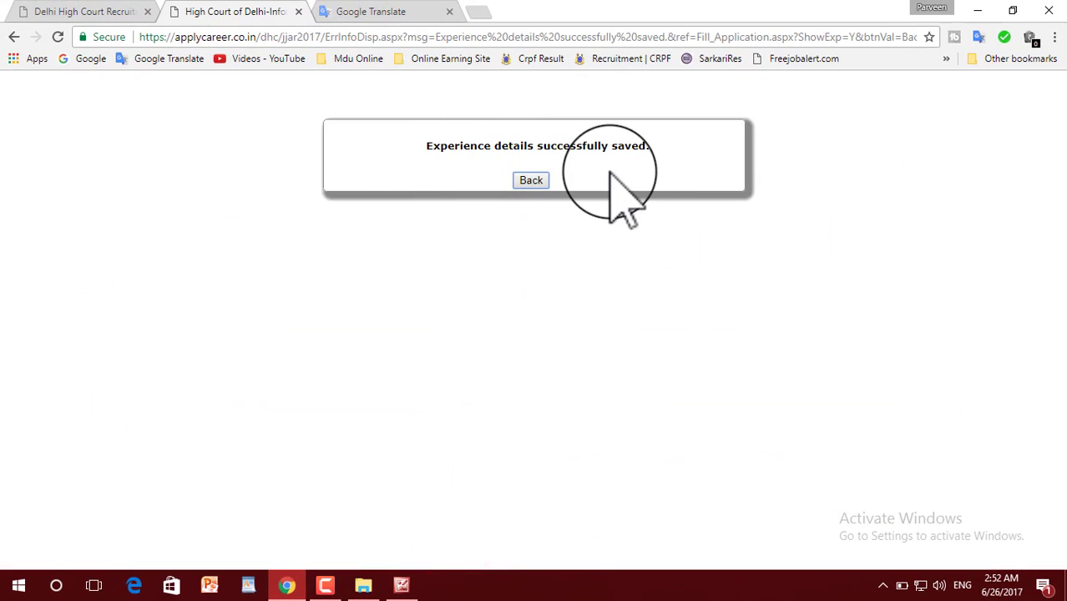
pyautogui.click(531, 181)
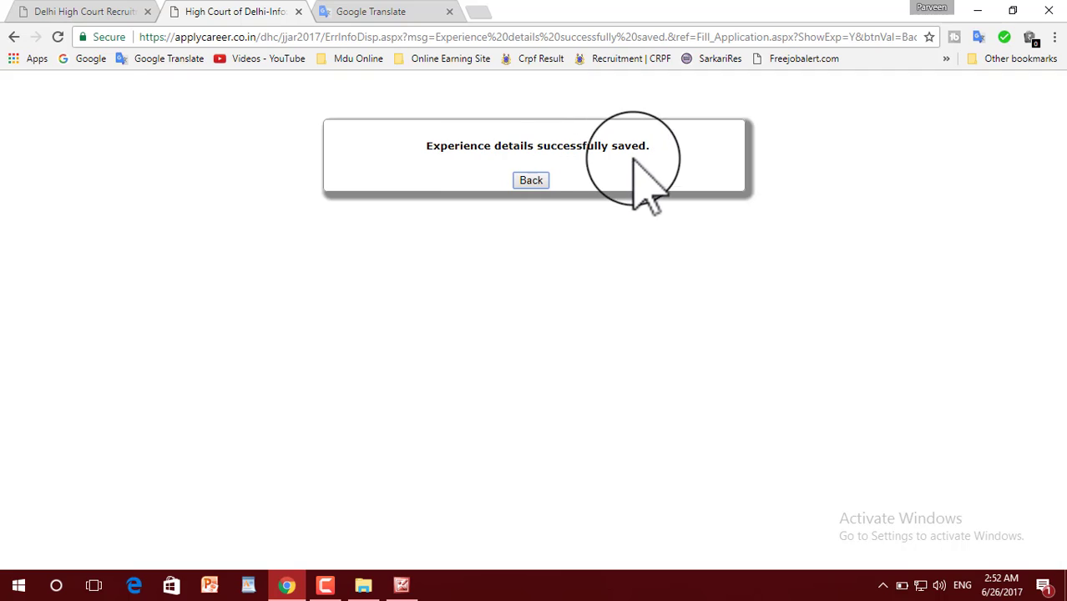
pyautogui.click(531, 181)
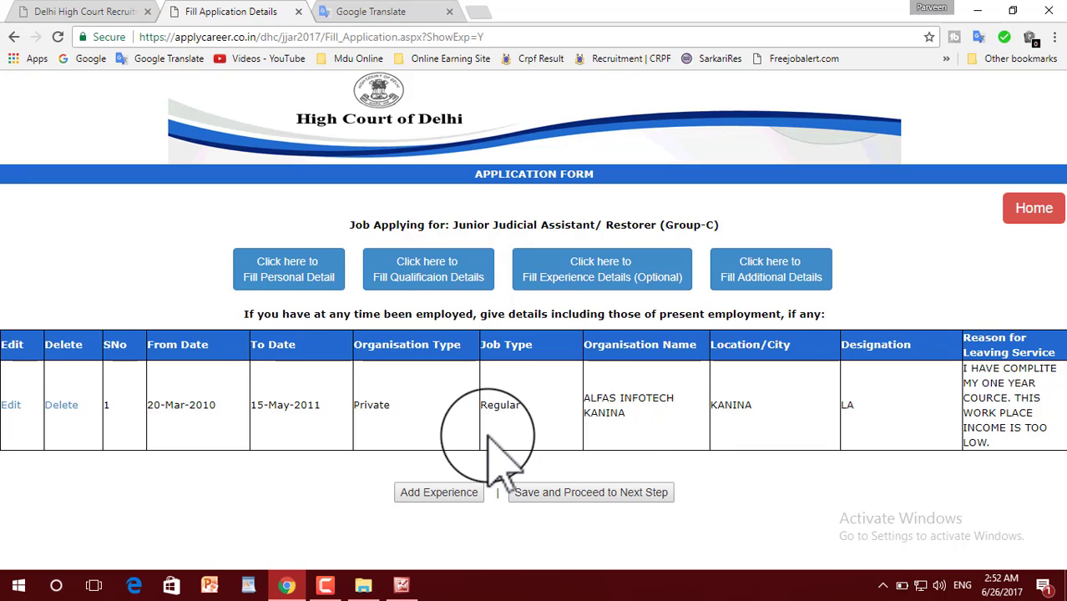
# Add the second work experience at NIIS (2011–2012), save it and proceed to Additional Information.
pyautogui.click(445, 496)
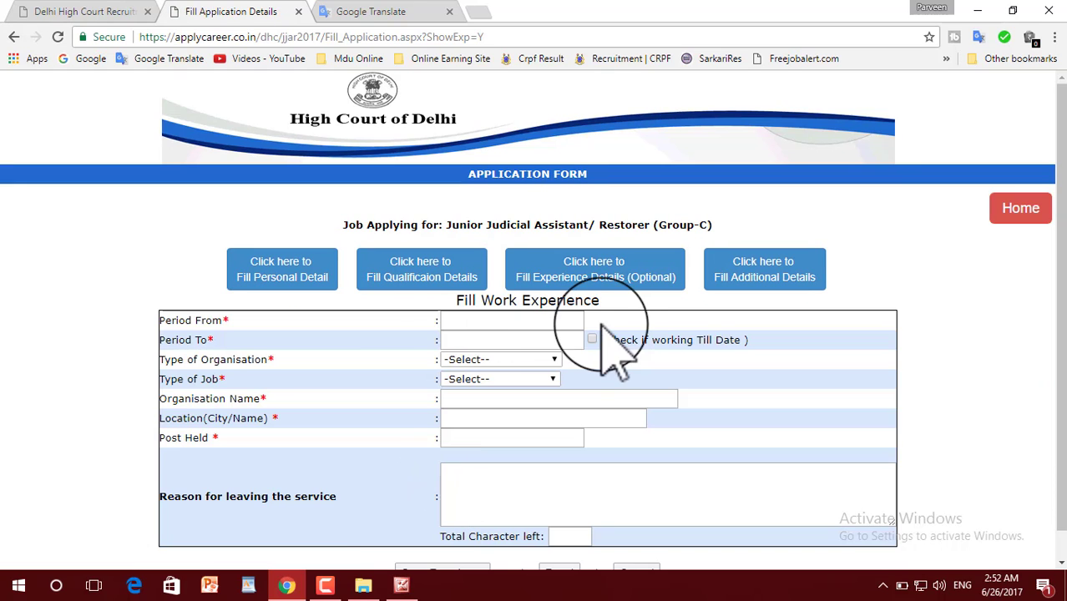
pyautogui.scroll(-1, 542, 463)
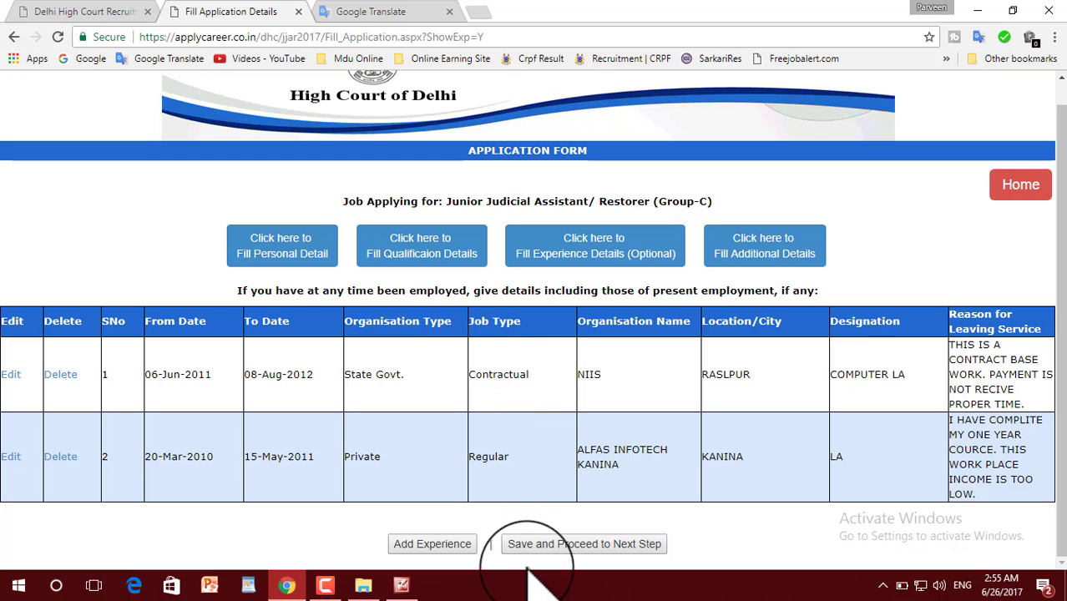
pyautogui.click(620, 544)
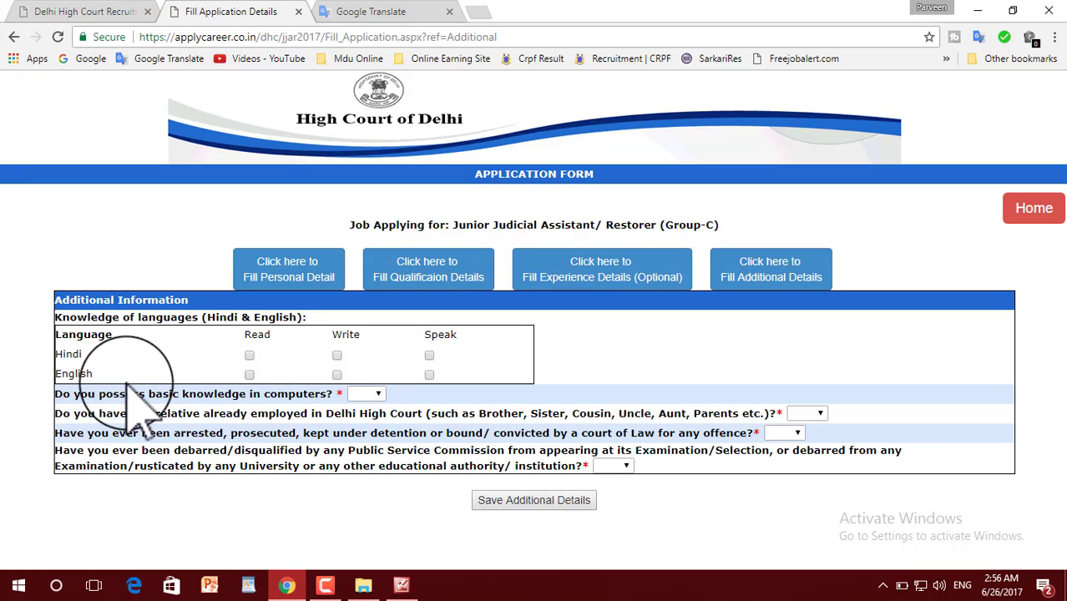
# Mark Hindi and English as read, written and spoken.
pyautogui.click(249, 355)
pyautogui.click(249, 374)
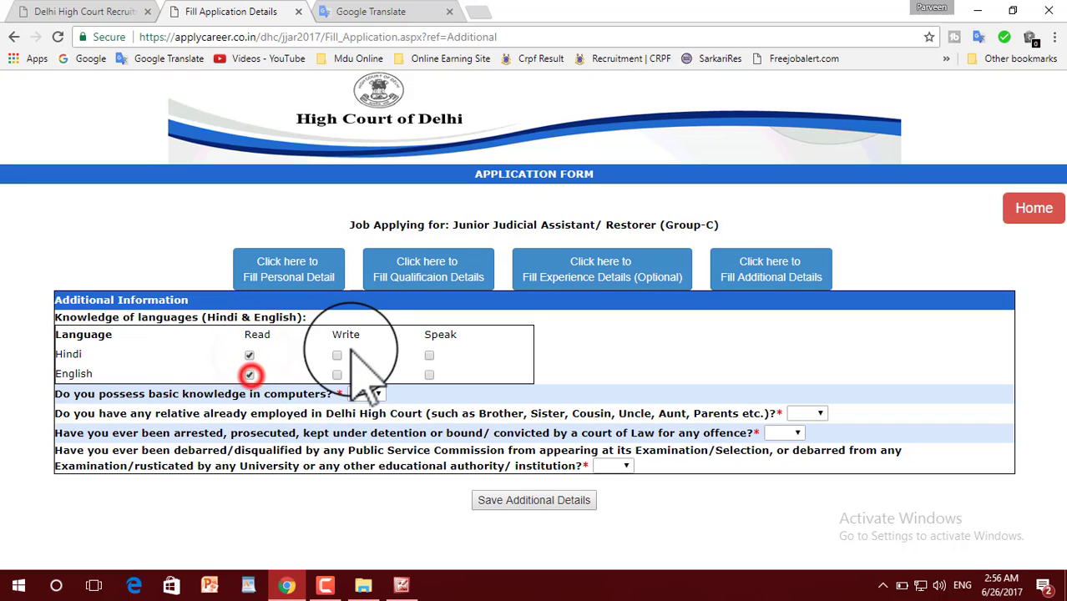
pyautogui.click(337, 355)
pyautogui.click(336, 374)
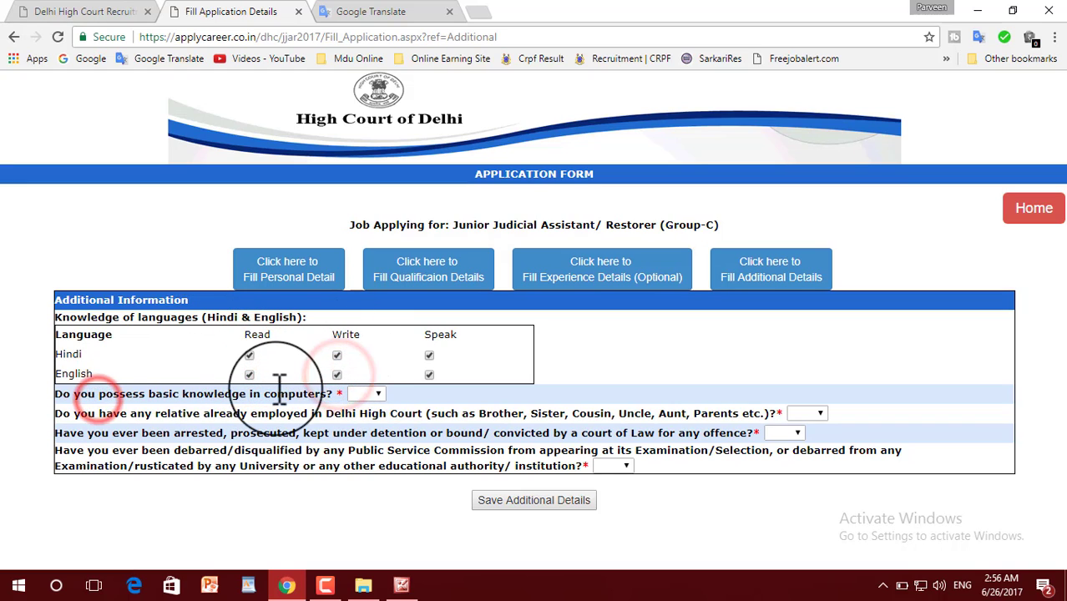
# Answer YES to basic computer knowledge and paste the ITI course details.
pyautogui.click(367, 395)
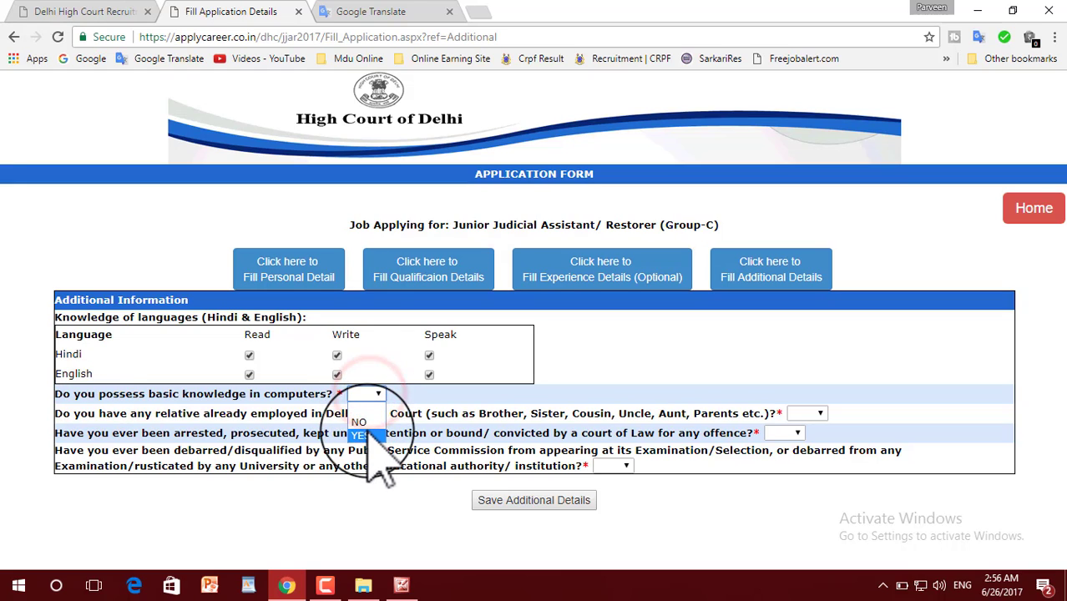
pyautogui.click(366, 430)
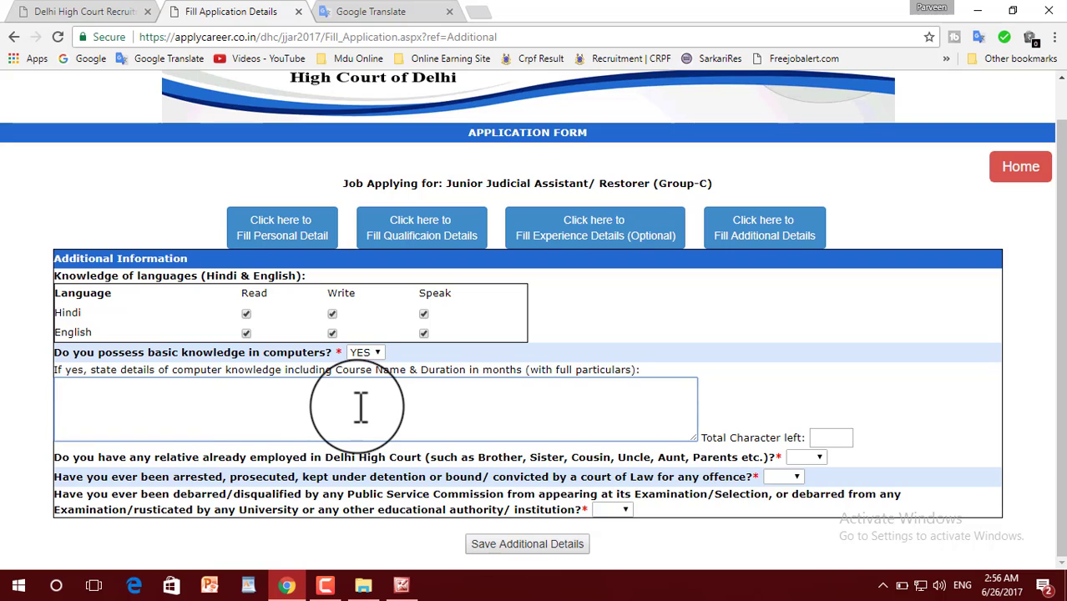
pyautogui.click(244, 406)
pyautogui.write('ONE YEAR ITI COURCE IN MANTI ATLI ACHIEVERS. TRADE NAME IS COMPUTER OPERATER AND PROGRAMING ASSISTANT.')
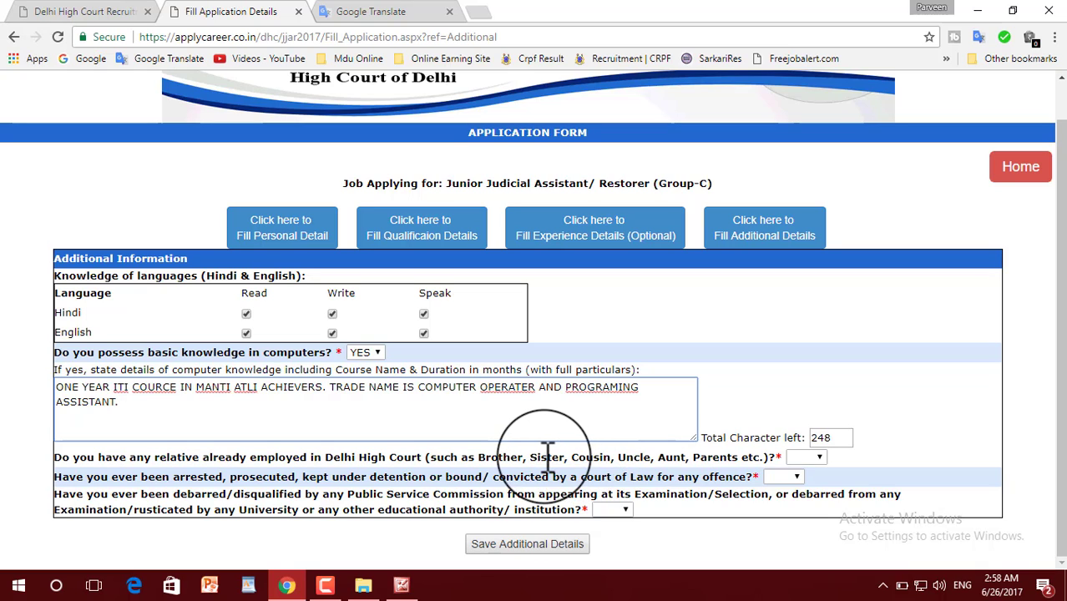
# Answer NO to the relative employment, arrest and debarment questions.
pyautogui.click(819, 458)
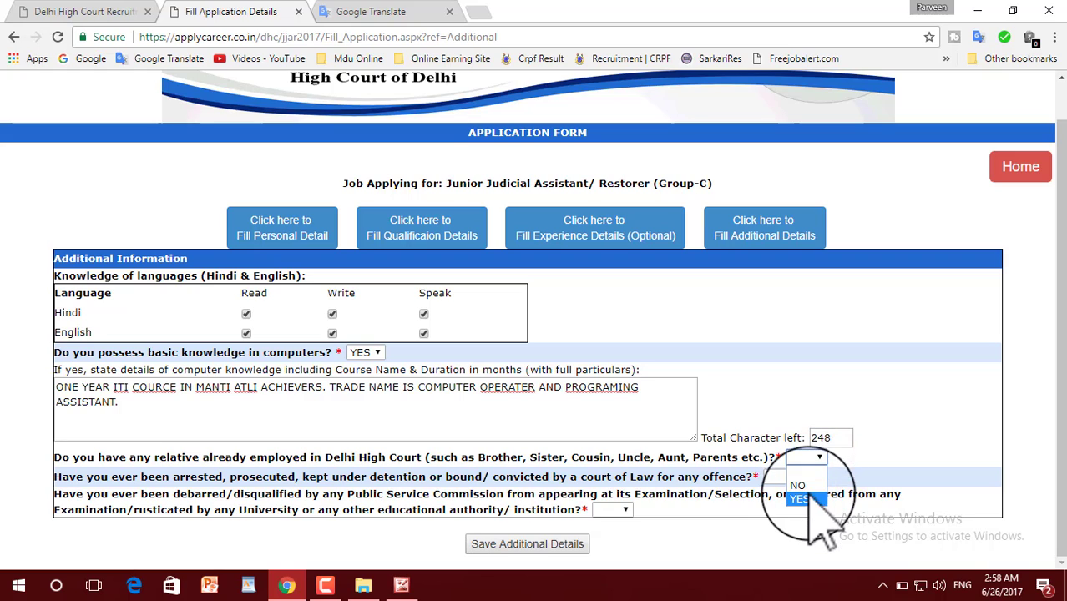
pyautogui.click(815, 491)
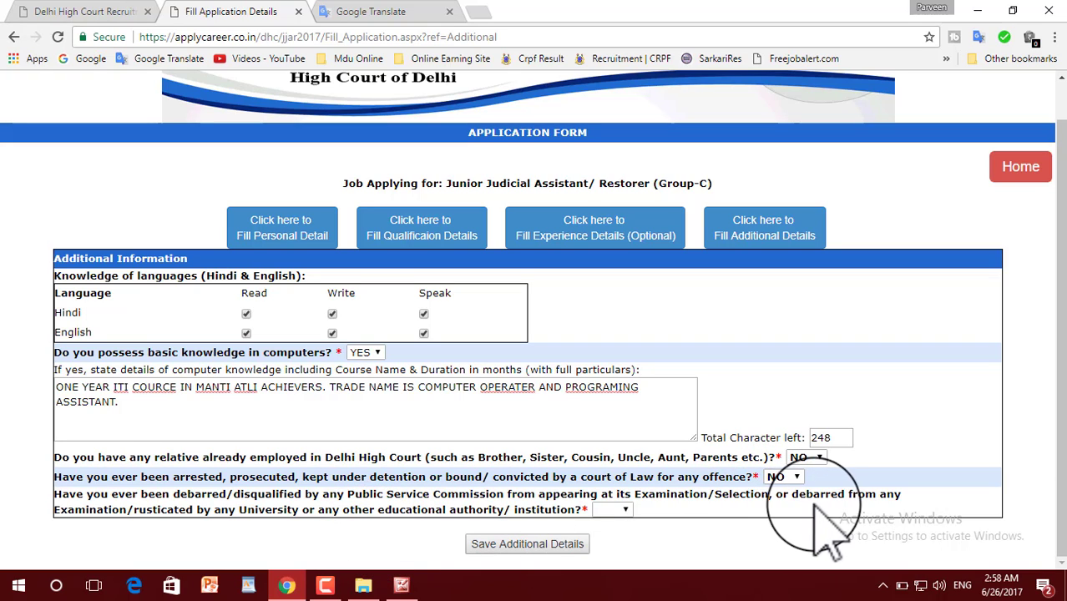
pyautogui.click(618, 509)
pyautogui.click(614, 554)
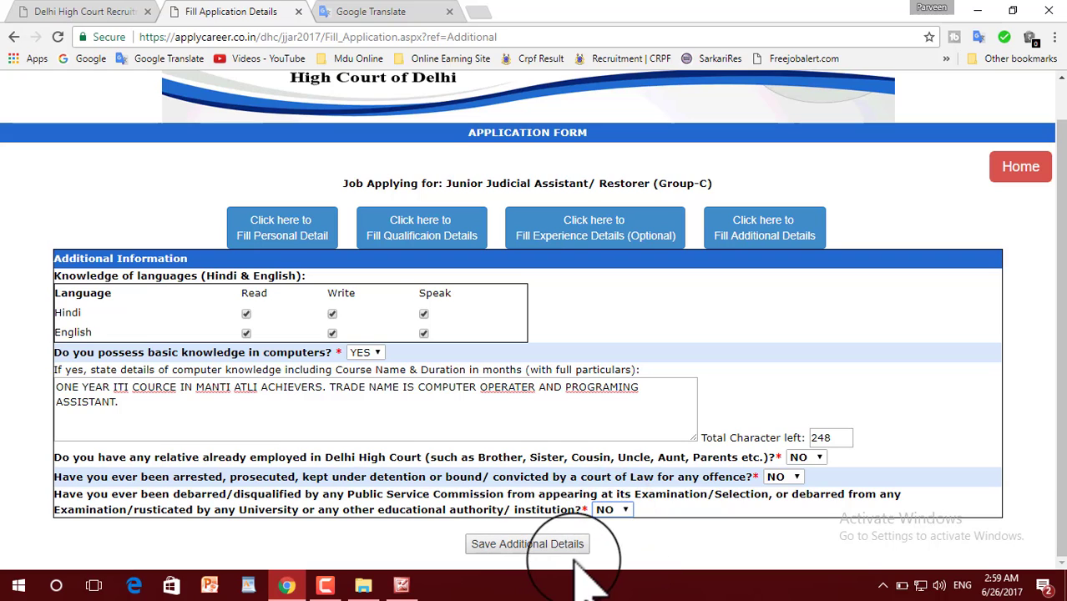
# Save the additional details and upload the 14.6 kb photograph.
pyautogui.click(529, 545)
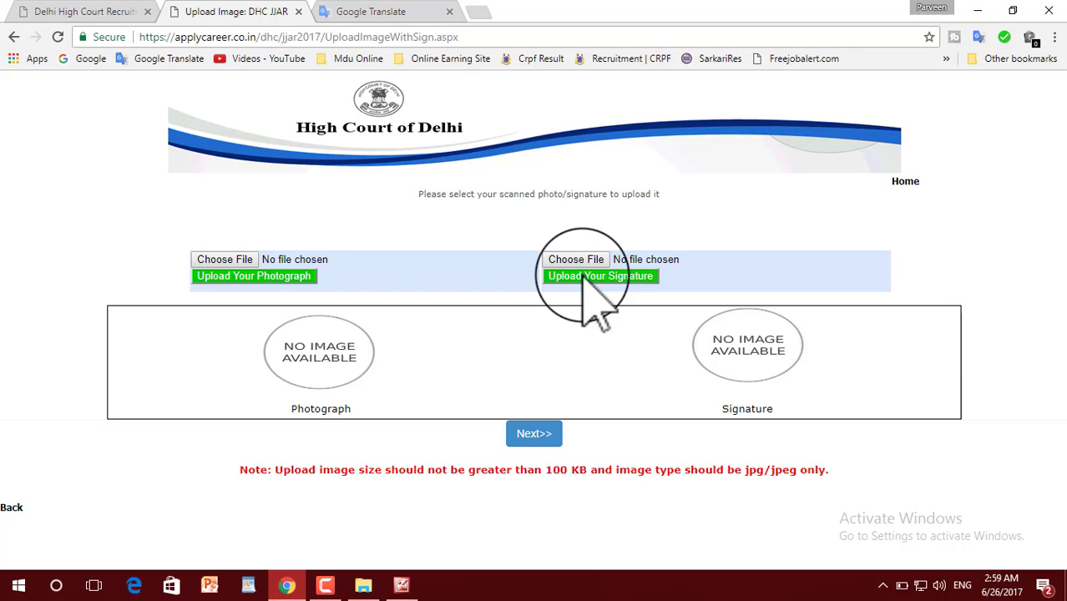
pyautogui.click(238, 260)
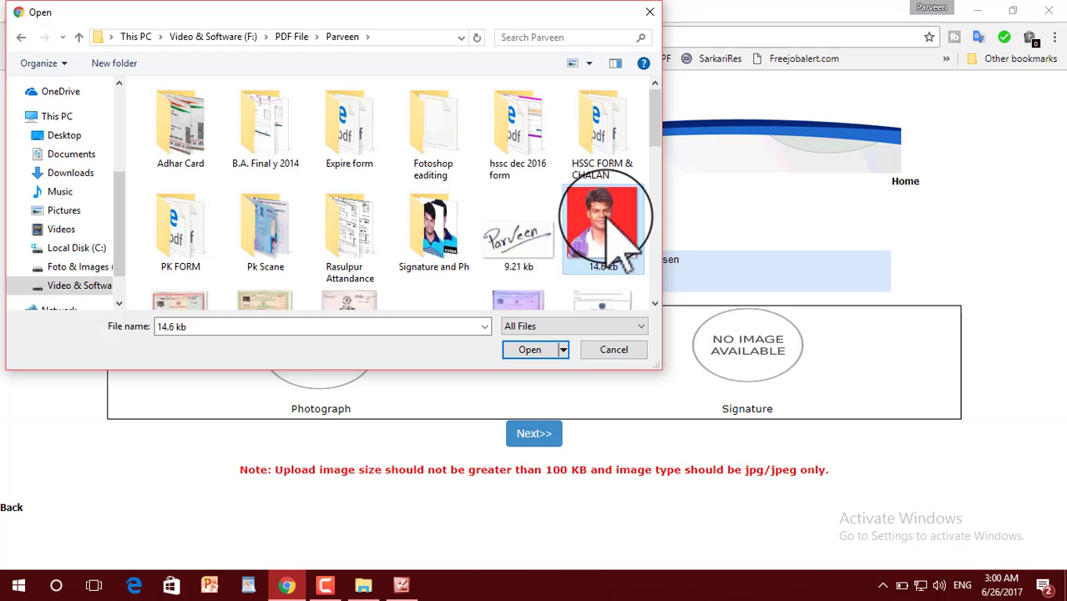
pyautogui.click(531, 350)
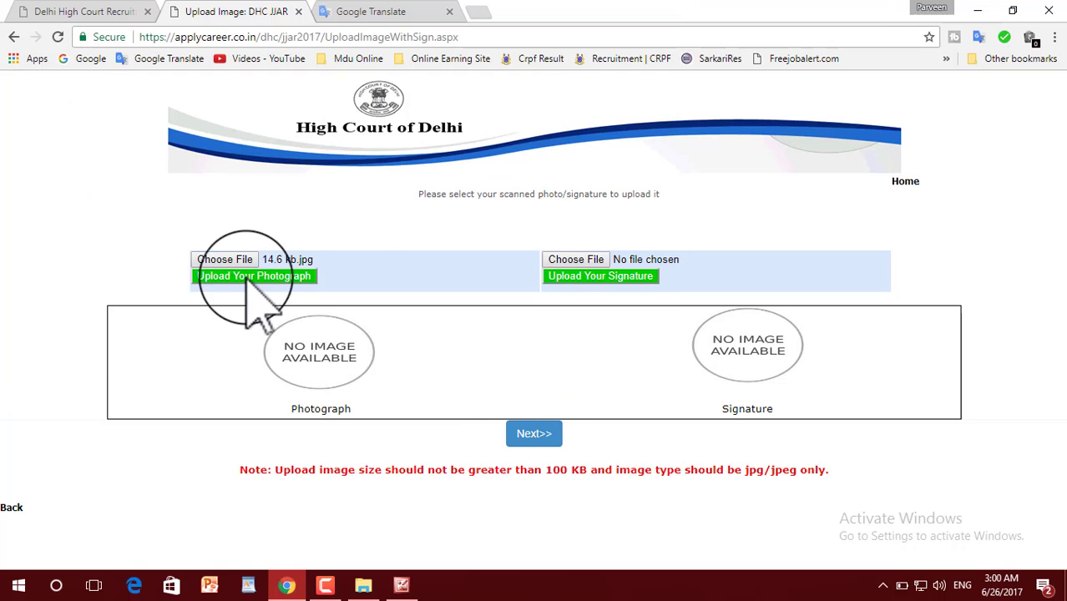
pyautogui.click(284, 276)
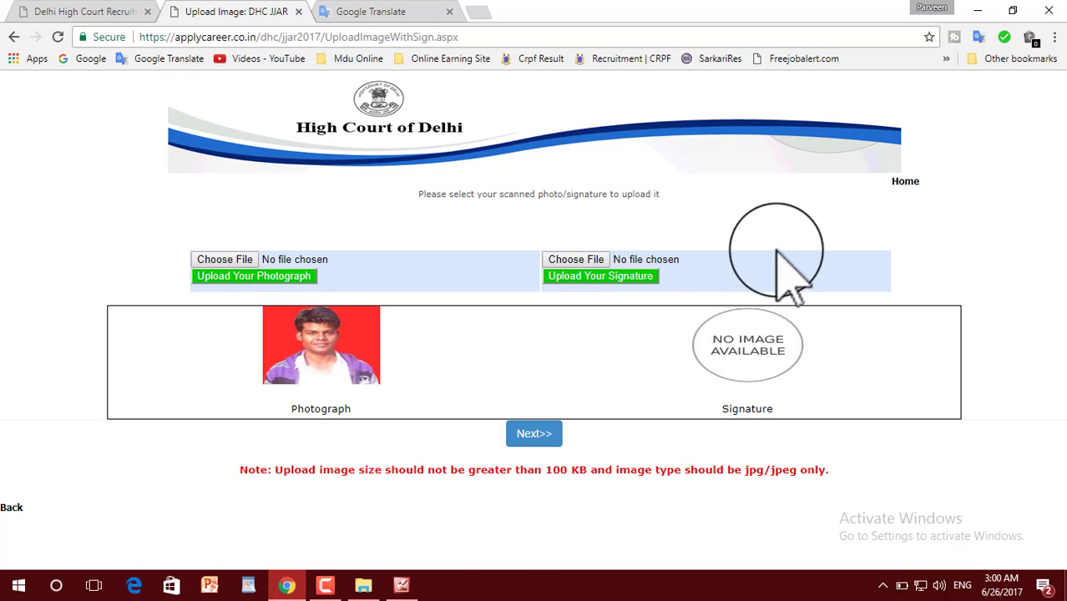
# Upload the 9.21 kb signature image and continue to the submission step.
pyautogui.click(576, 260)
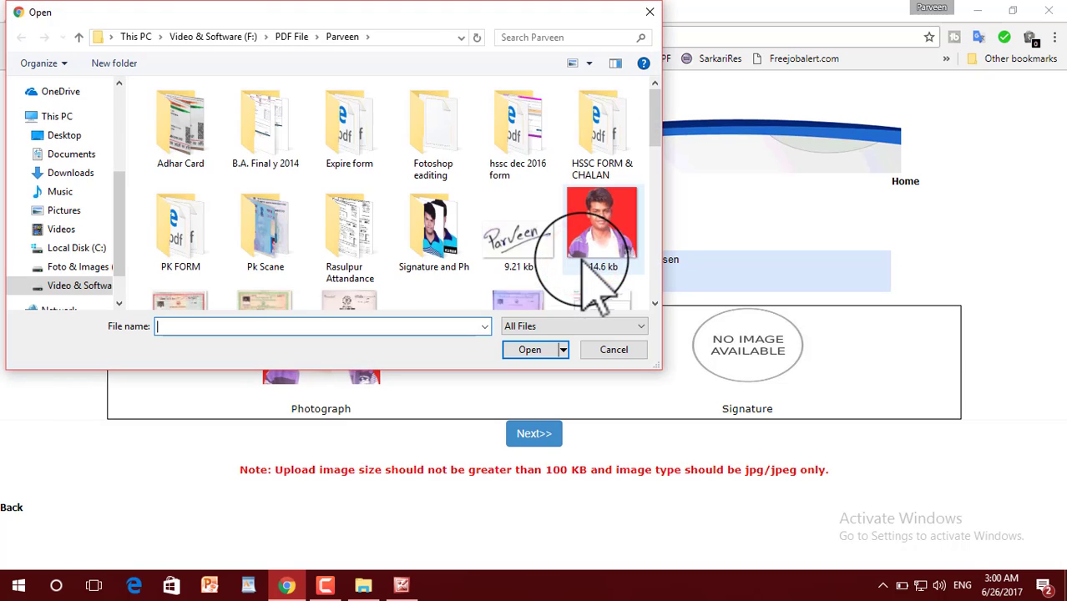
pyautogui.click(518, 238)
pyautogui.click(528, 351)
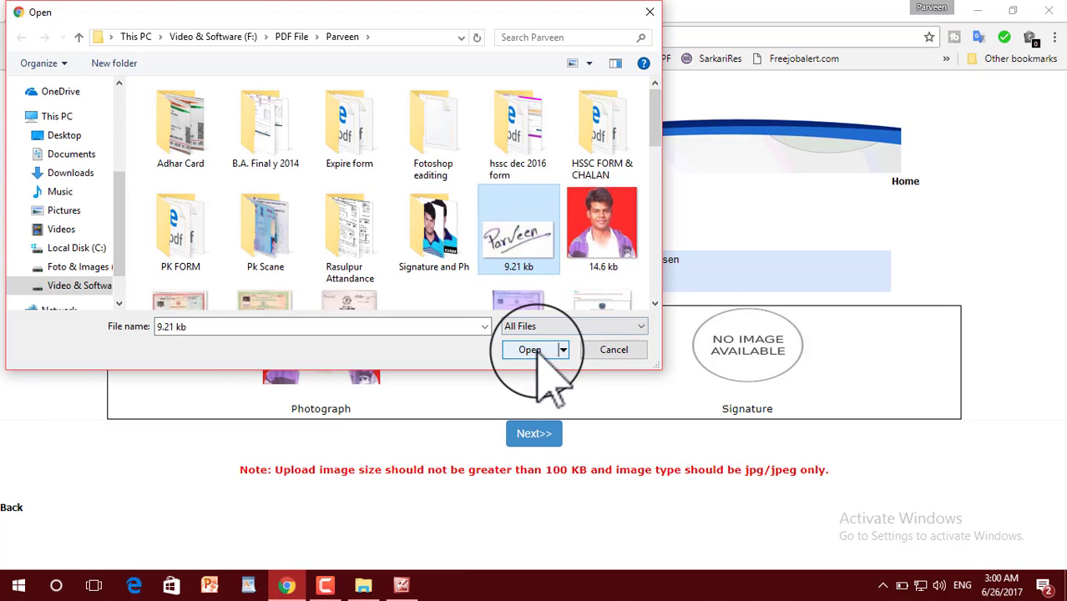
pyautogui.click(603, 276)
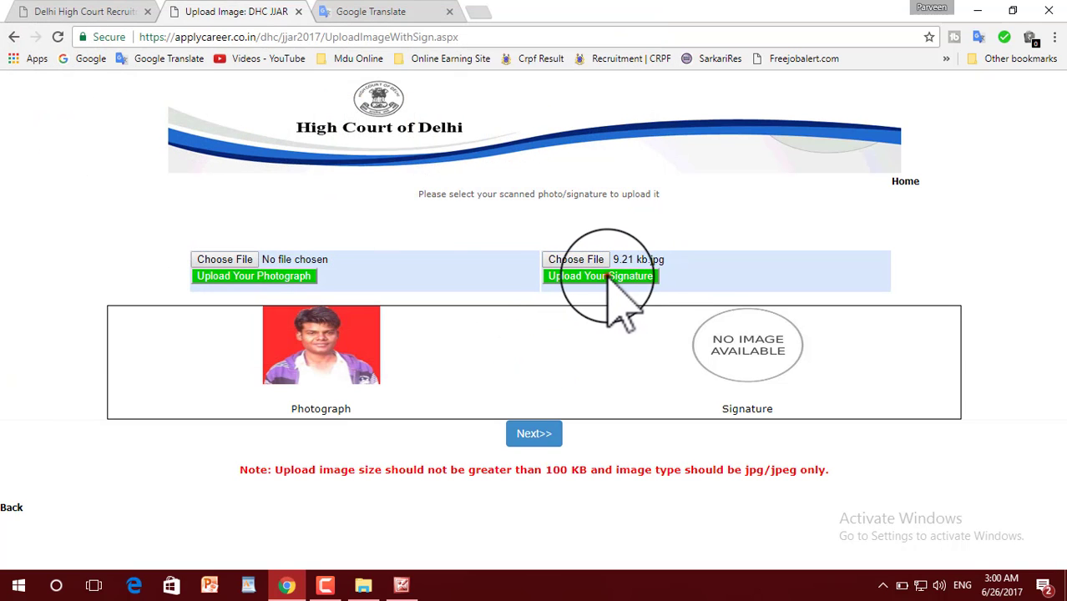
pyautogui.click(607, 277)
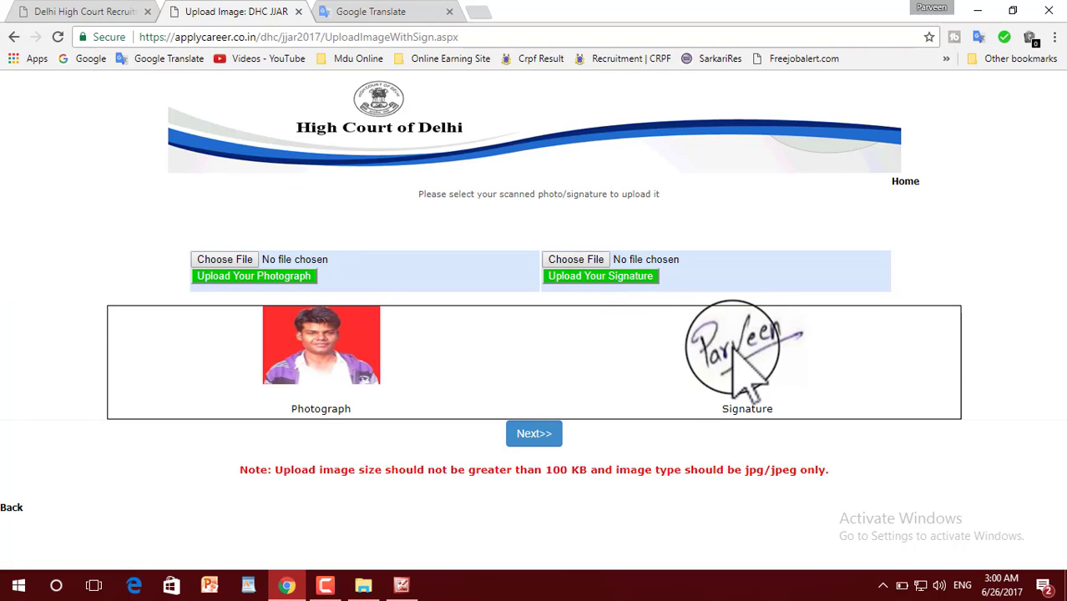
pyautogui.click(534, 435)
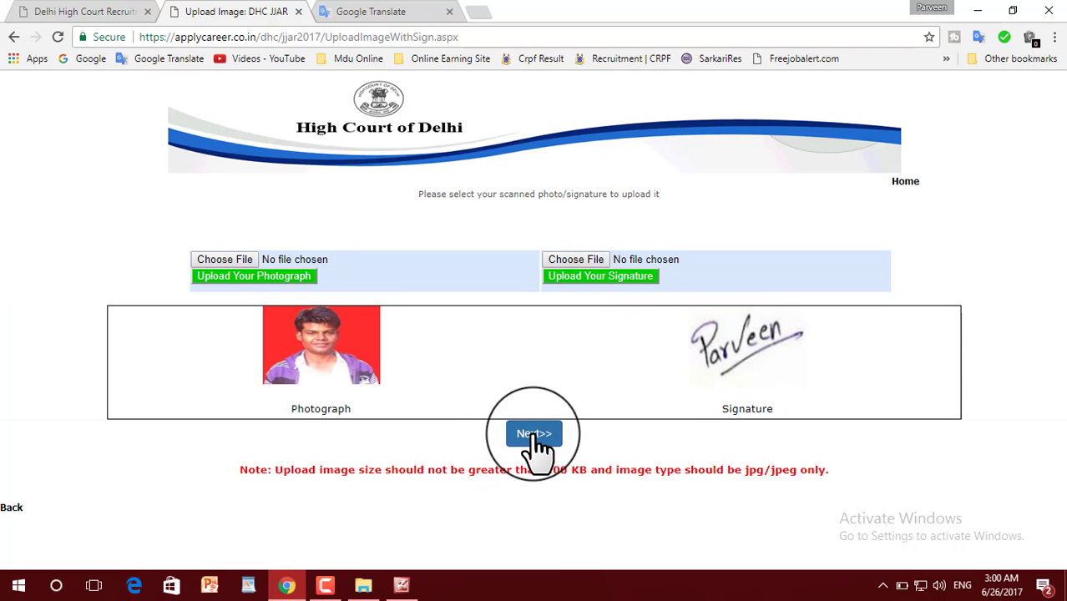
# On the submission page, set the undertaking to YES, choose Yes to proceed, and submit.
pyautogui.click(534, 434)
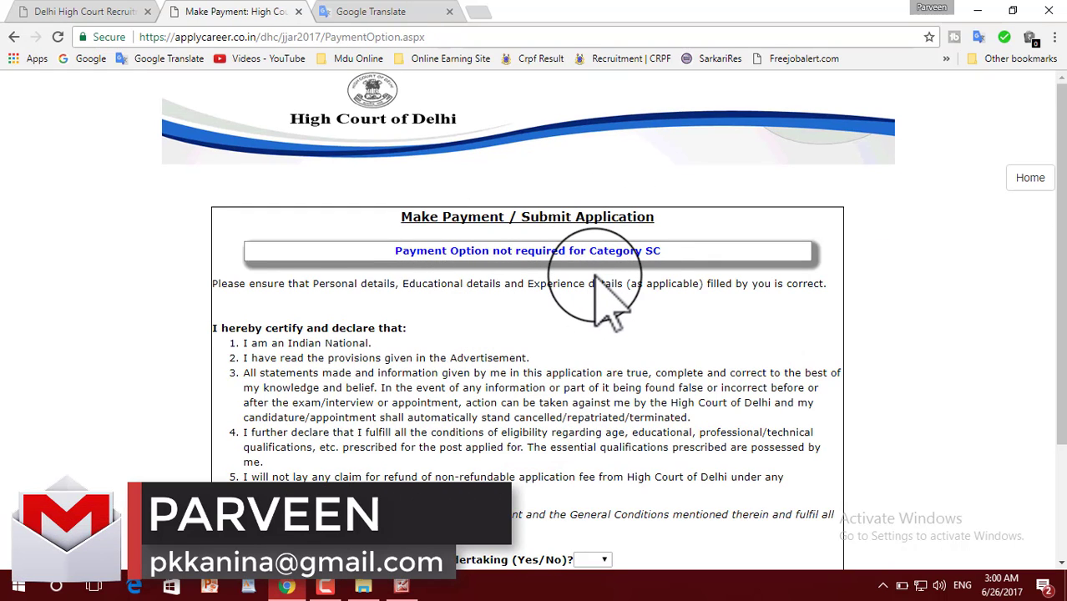
pyautogui.scroll(-2, 596, 278)
pyautogui.scroll(2, 596, 278)
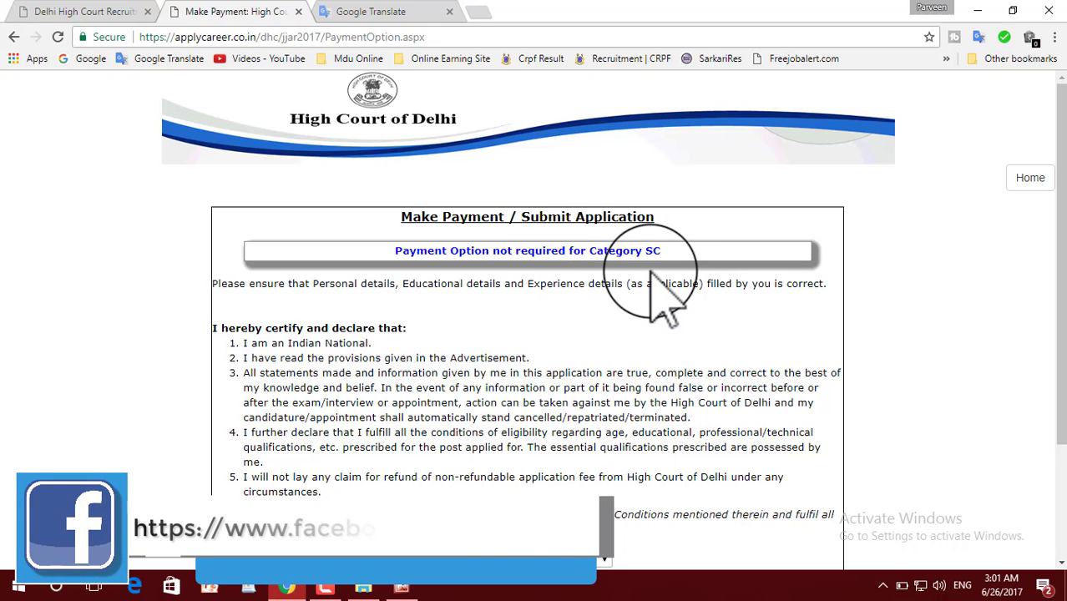
pyautogui.scroll(-2, 664, 300)
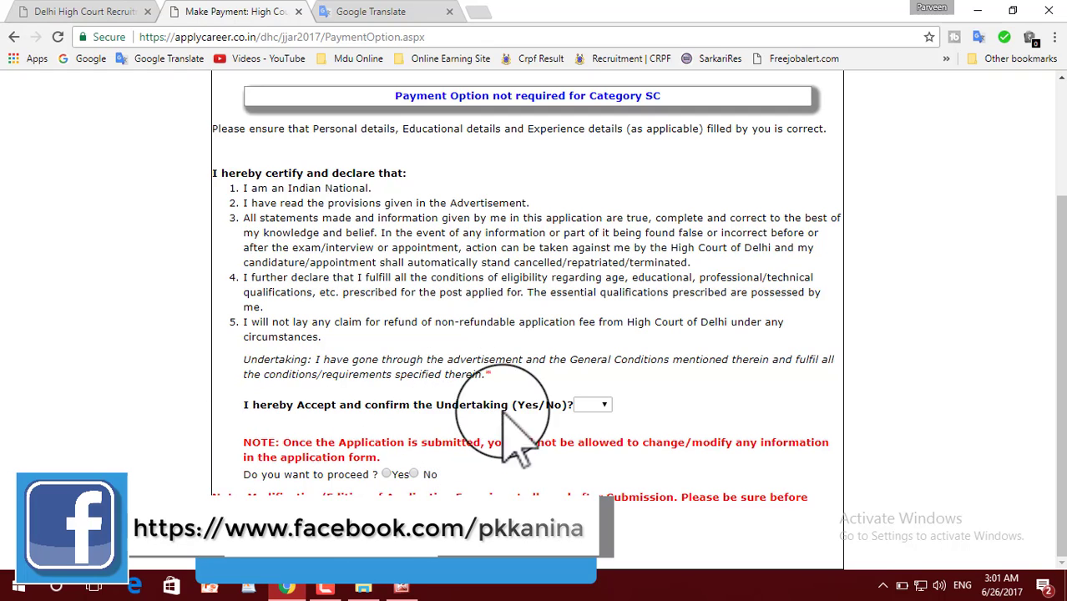
pyautogui.click(594, 406)
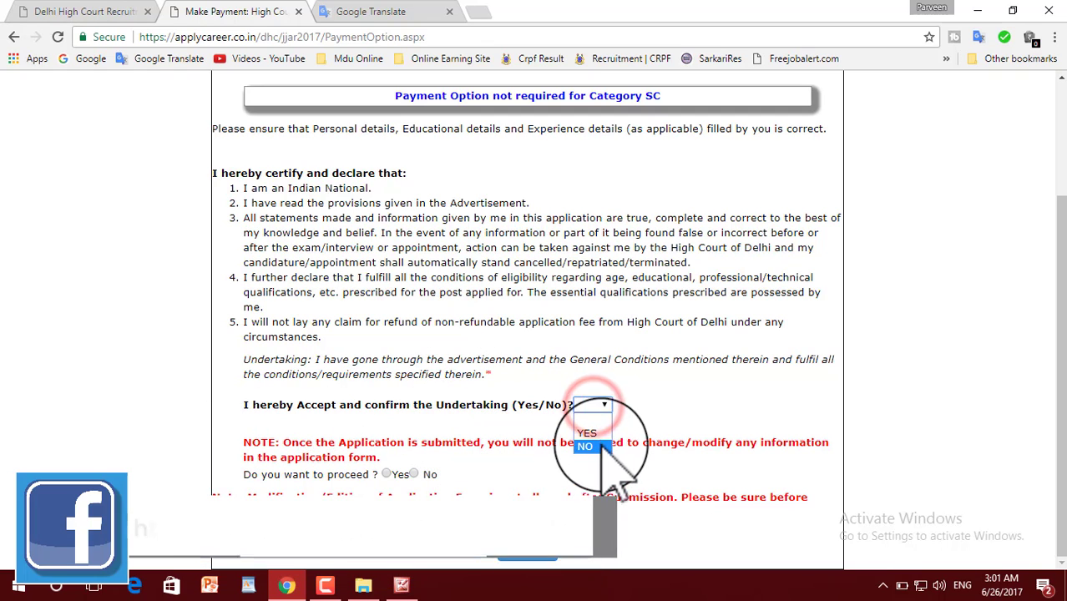
pyautogui.click(595, 433)
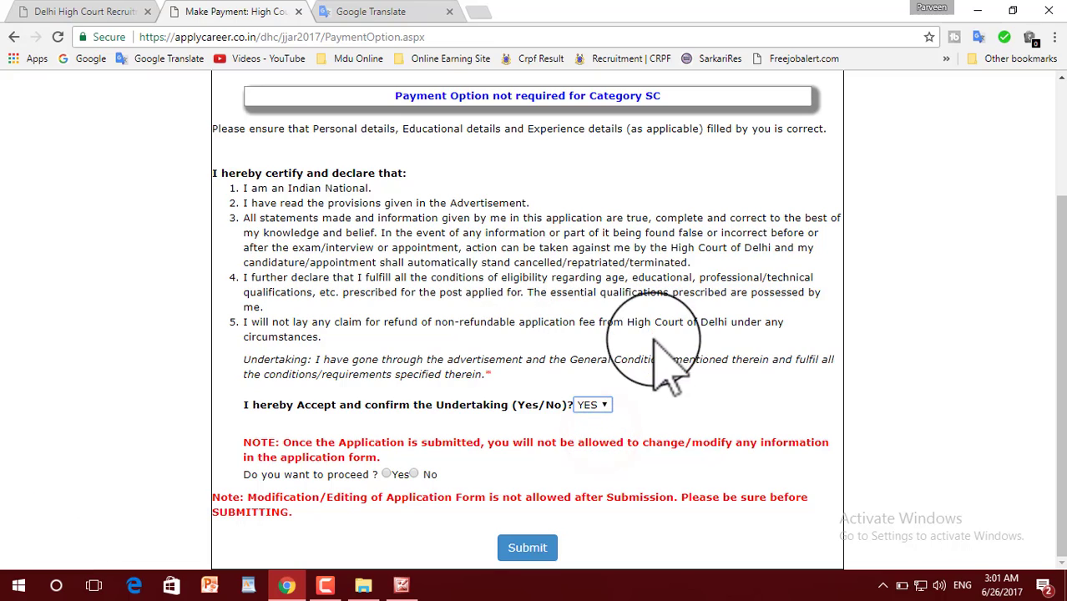
pyautogui.click(386, 474)
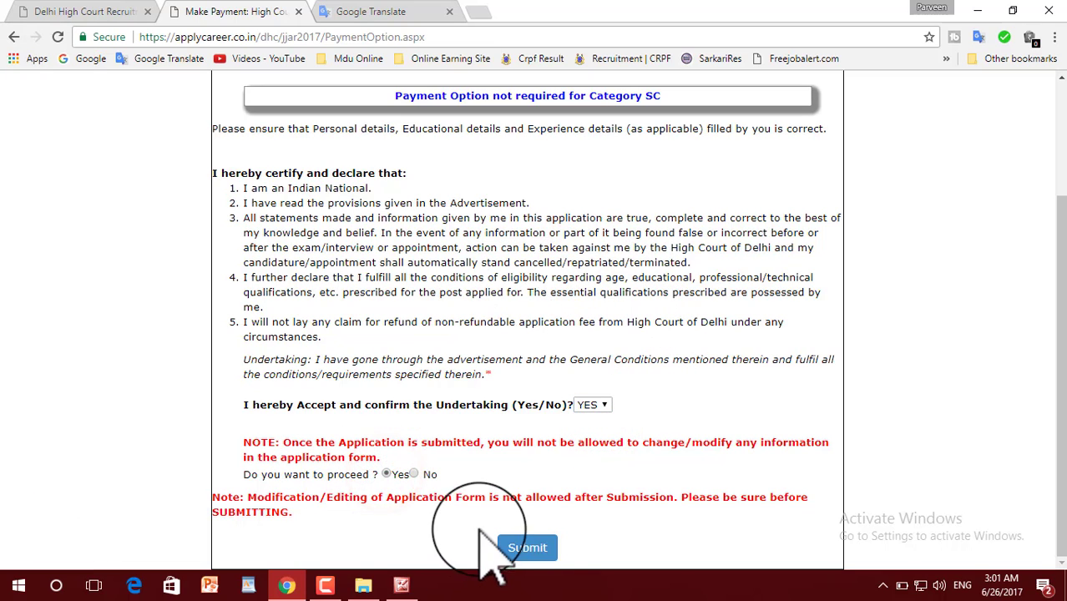
pyautogui.click(527, 548)
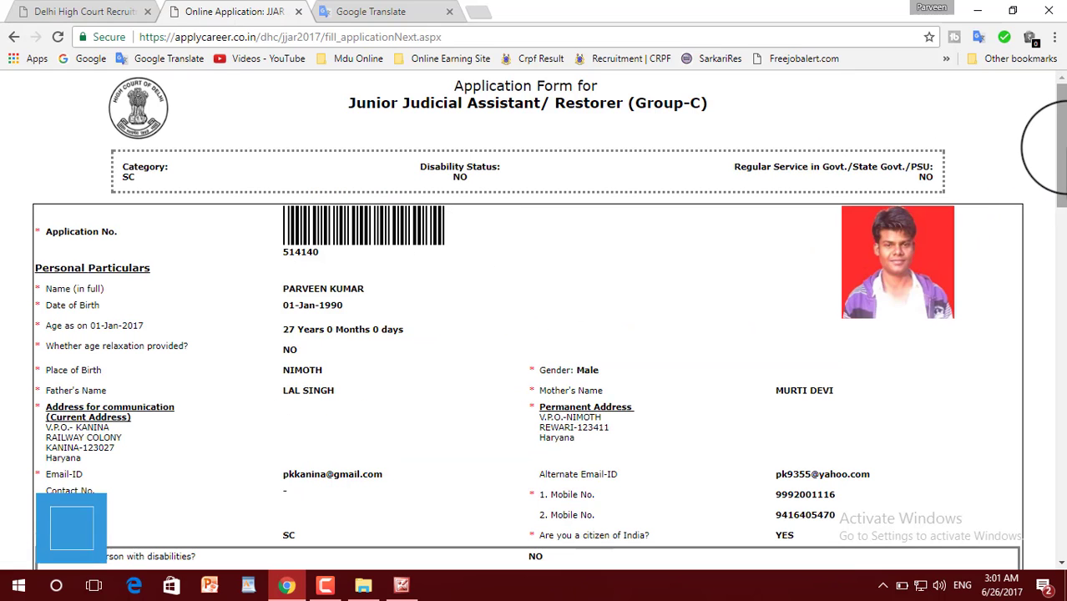
# Print the form to PDF 'Online Application_JJAR 2017' on the Desktop, then minimize Chrome and Picture Manager.
pyautogui.scroll(-2, 1054, 184)
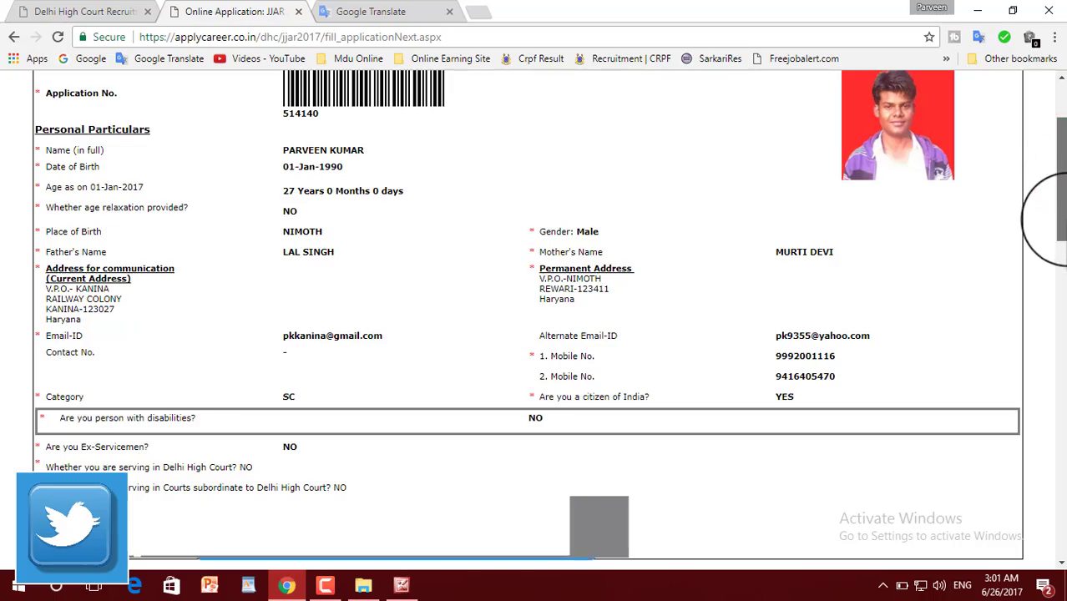
pyautogui.moveTo(1058, 219); pyautogui.dragTo(1057, 476)
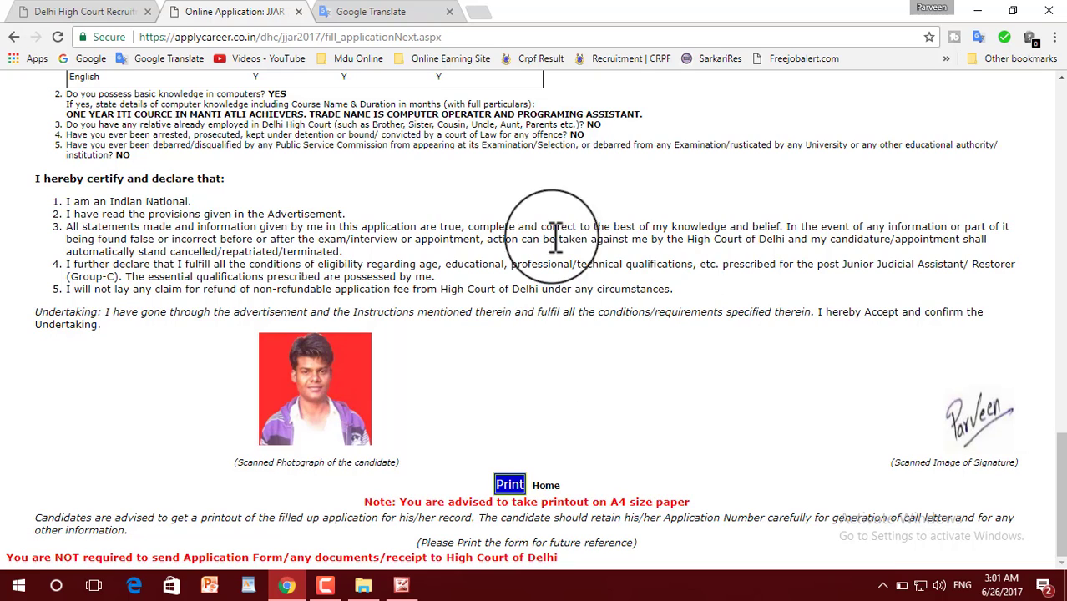
pyautogui.click(510, 486)
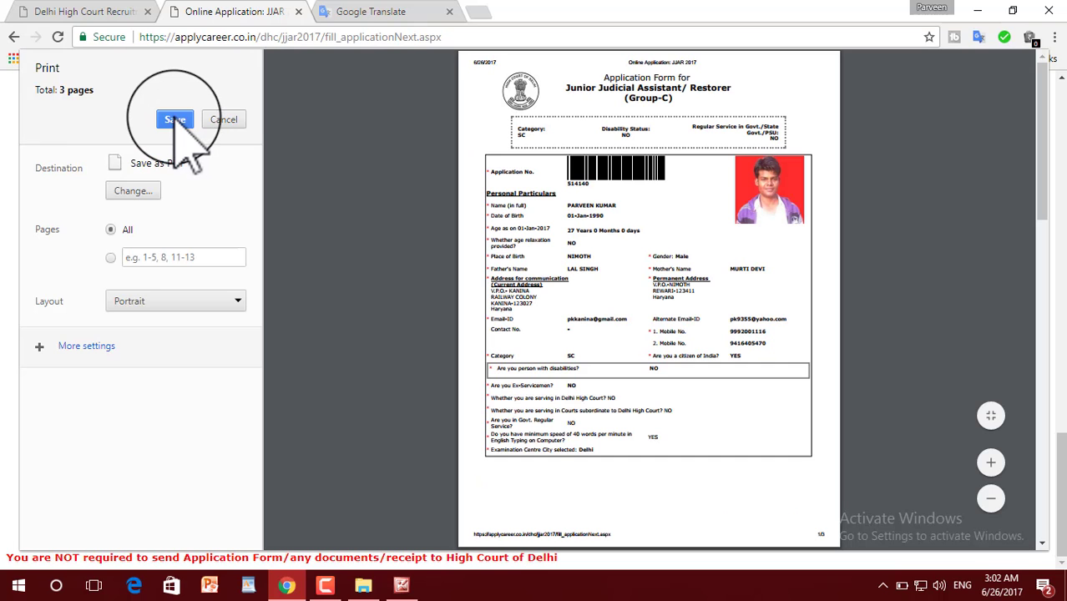
pyautogui.click(174, 120)
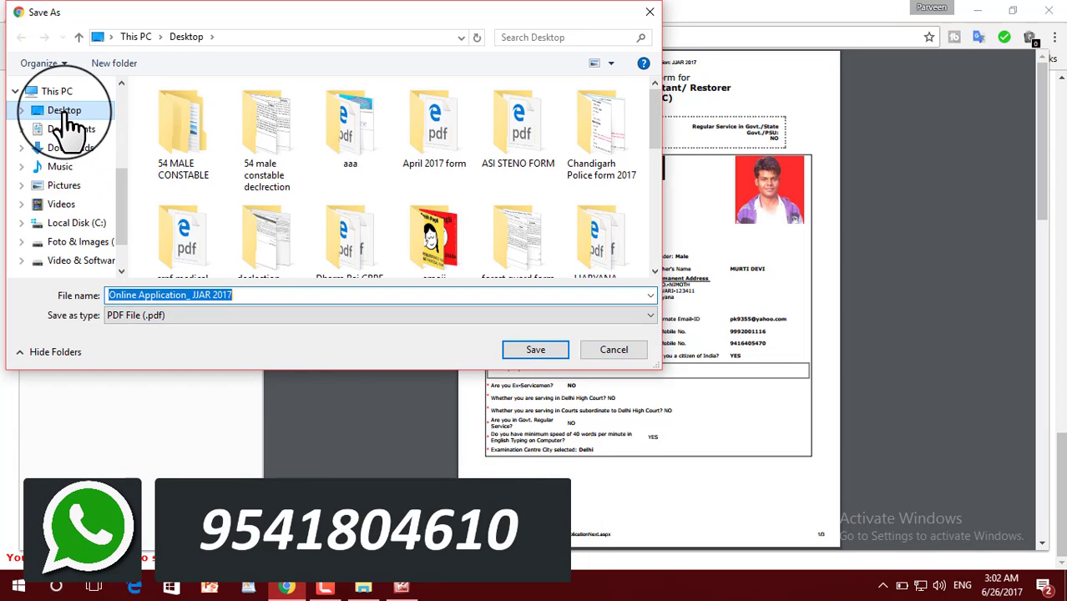
pyautogui.click(234, 296)
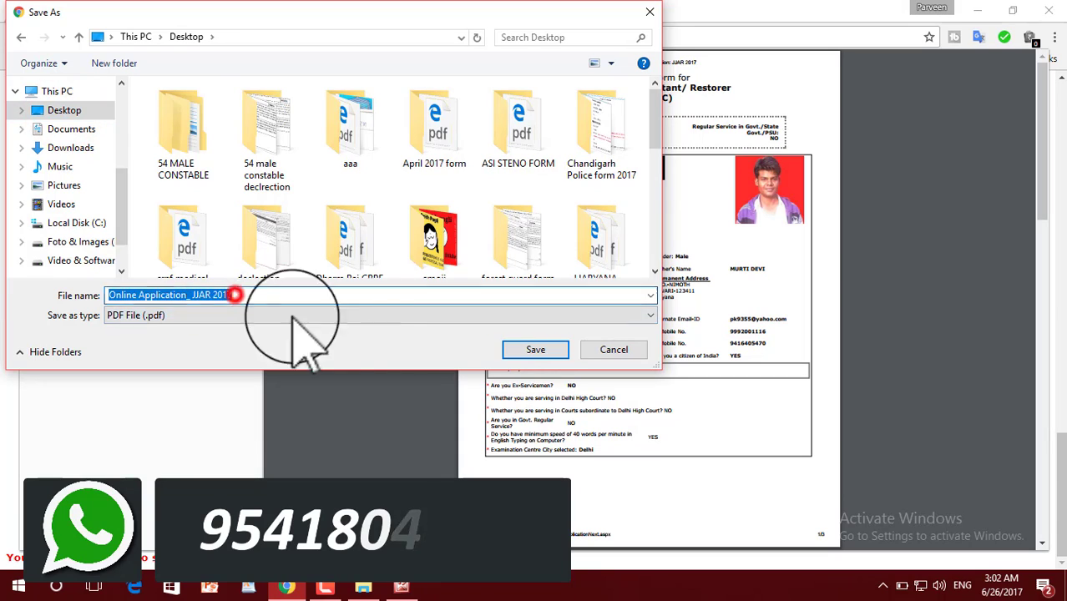
pyautogui.click(524, 350)
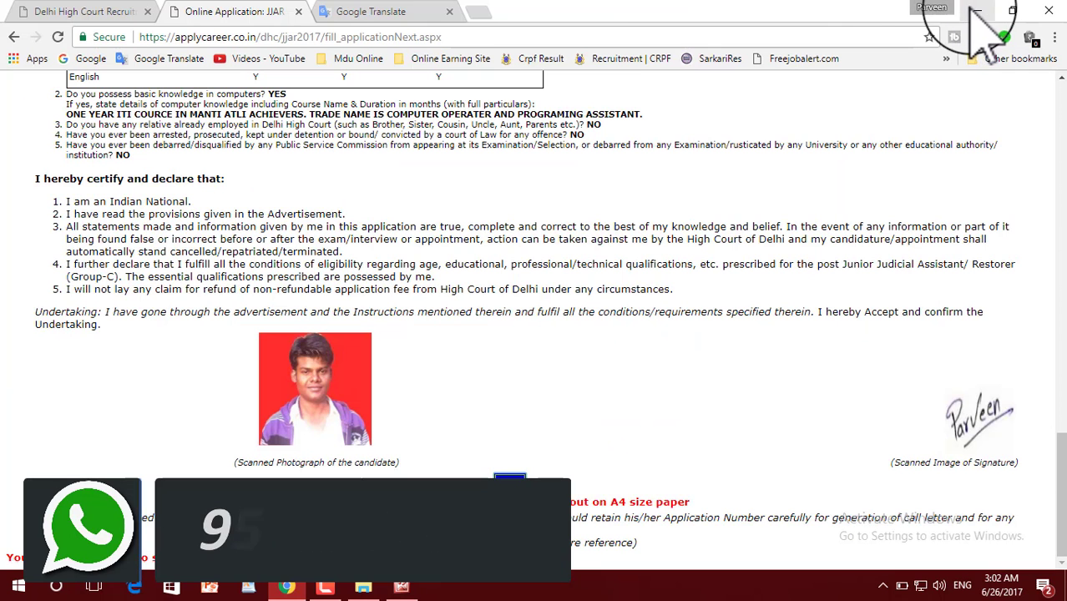
pyautogui.click(979, 15)
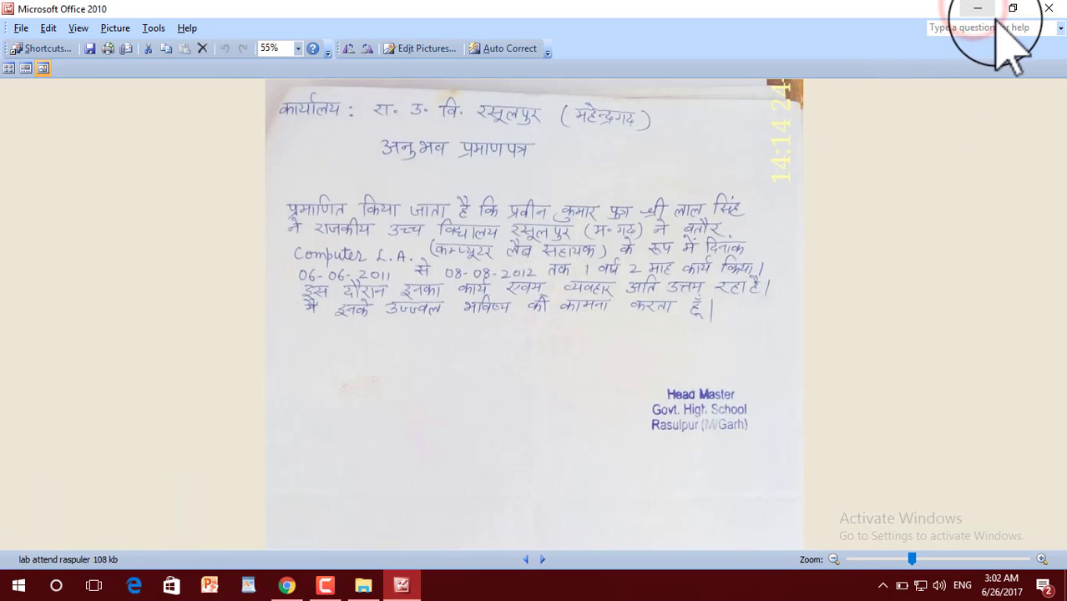
pyautogui.click(977, 10)
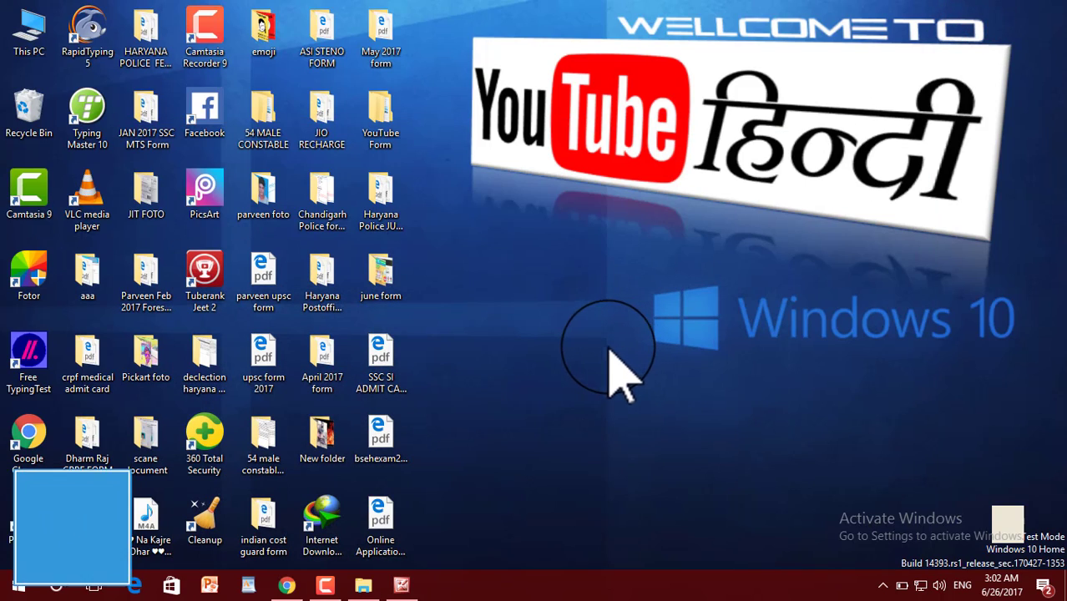